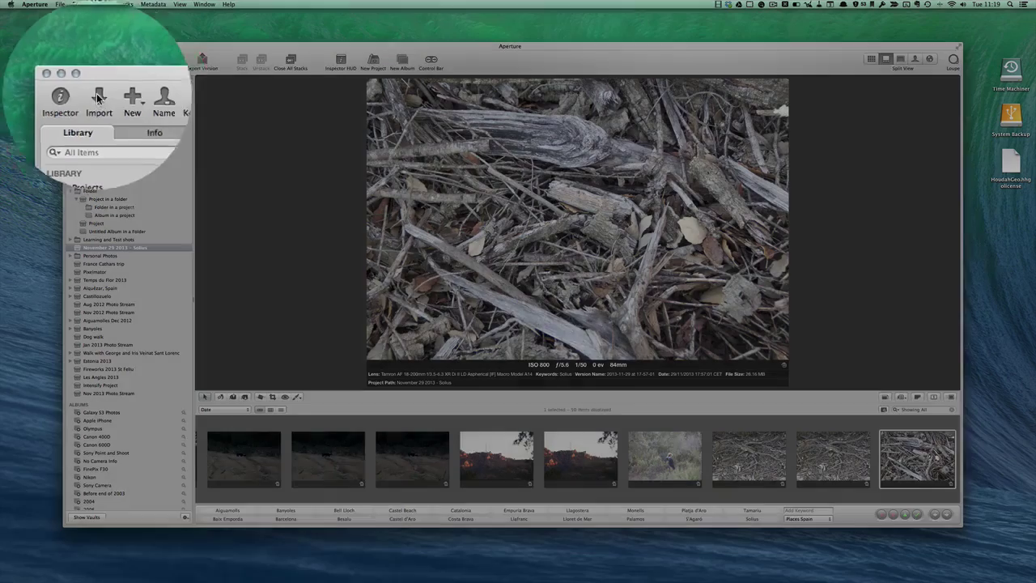
# - Open the Import browser on the Camera Uploads folder showing 724 items
pyautogui.click(97, 59)
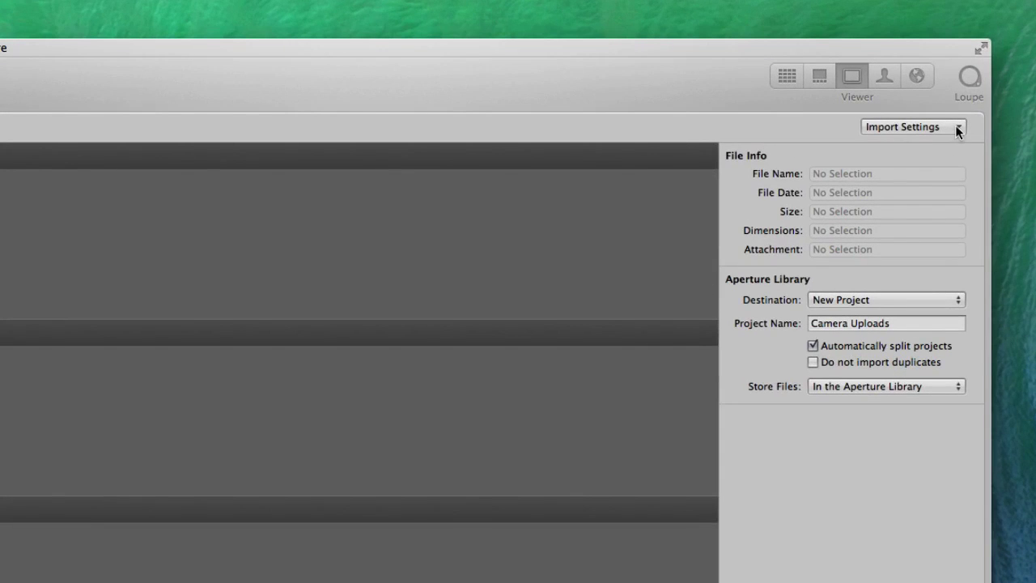
# - Keep Automatically split projects on, tick Do not import duplicates, and review the thumbnails
pyautogui.click(957, 129)
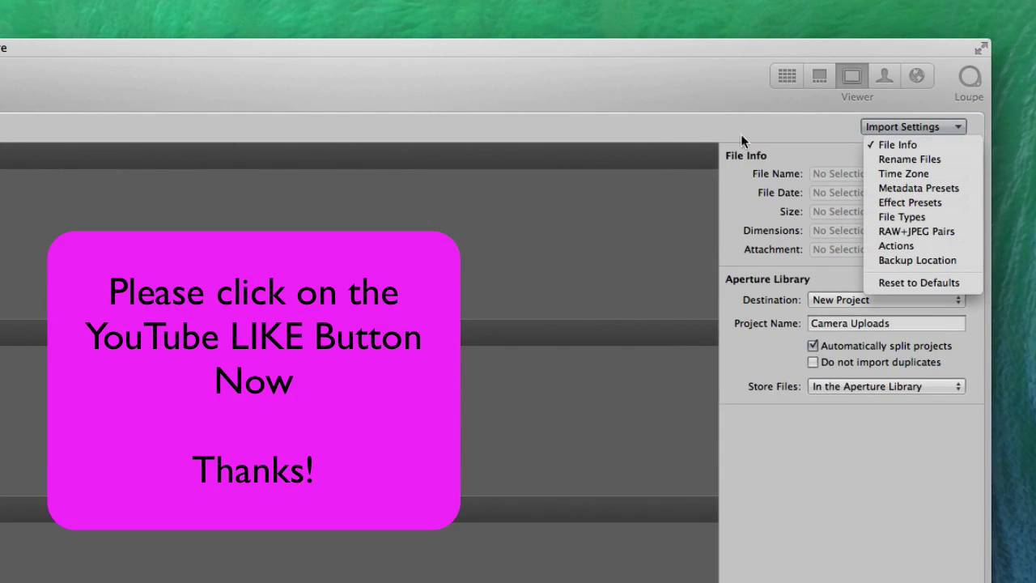
pyautogui.click(644, 127)
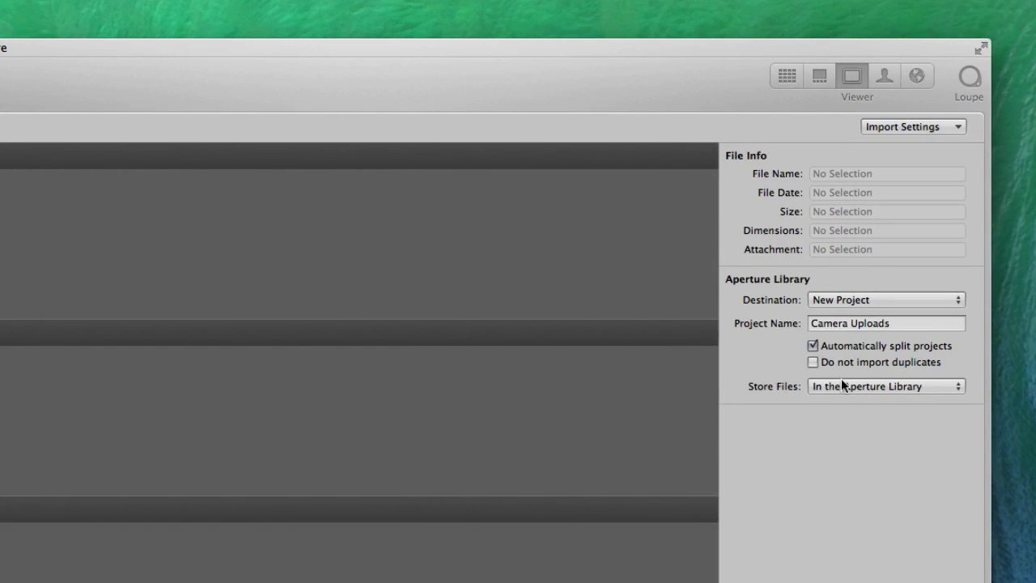
pyautogui.click(812, 346)
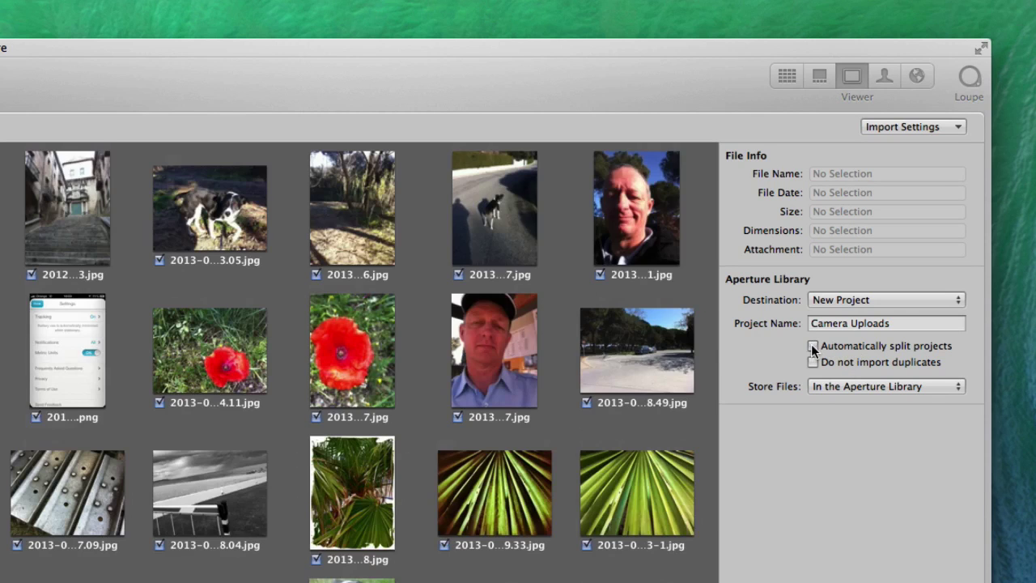
pyautogui.click(813, 346)
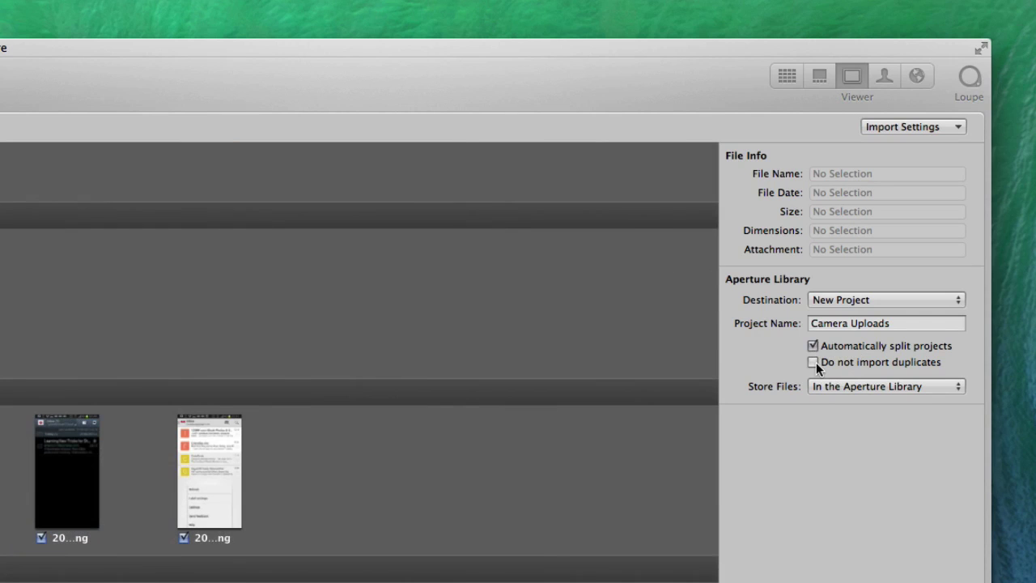
pyautogui.click(813, 362)
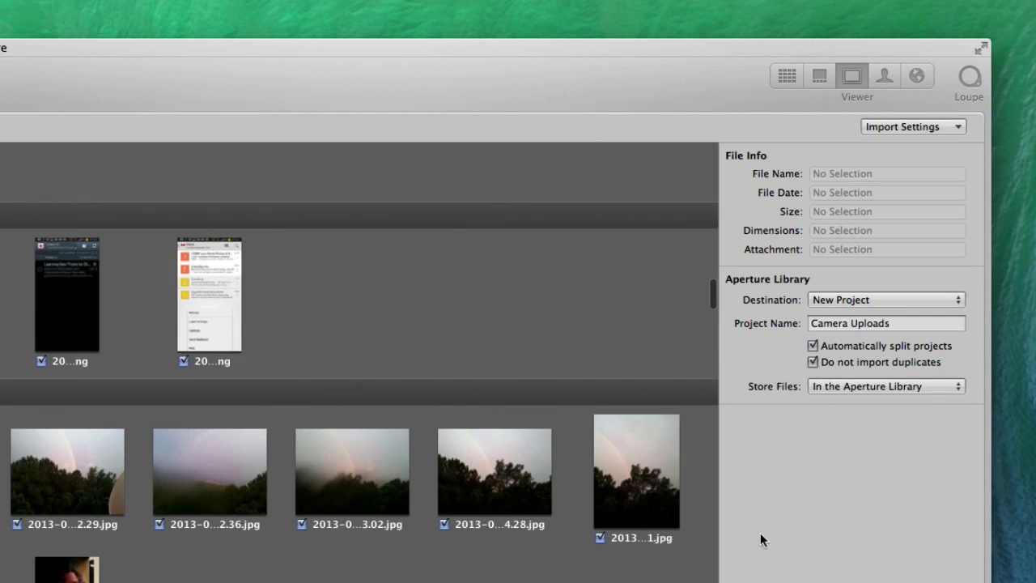
pyautogui.scroll(-20, 359, 362)
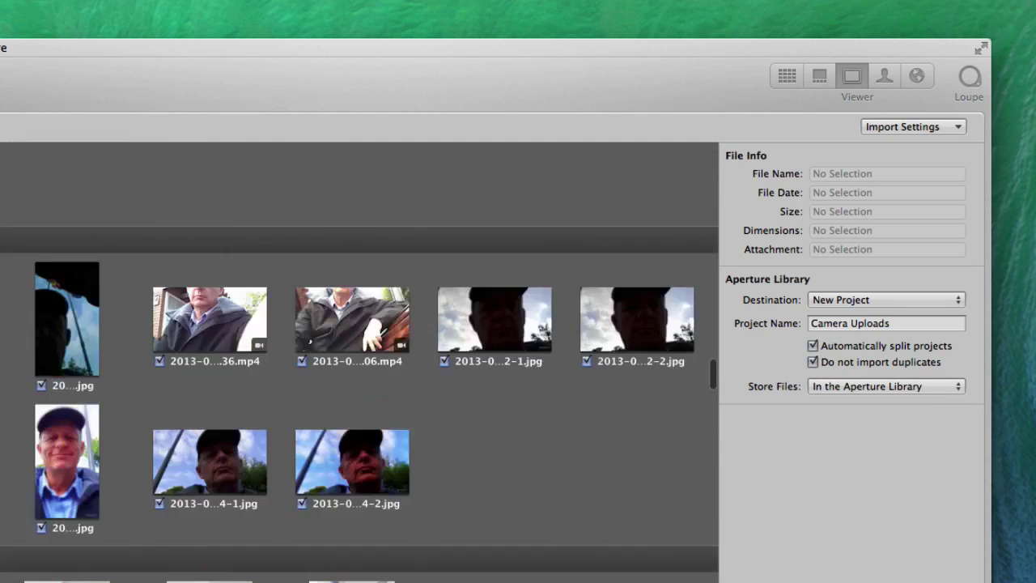
pyautogui.scroll(-15, 360, 362)
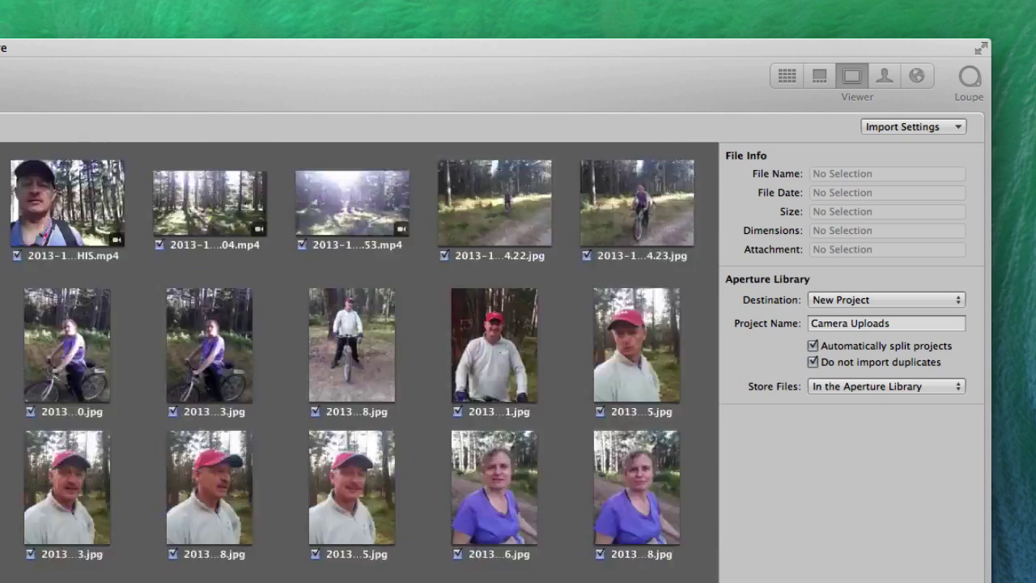
pyautogui.scroll(3, 359, 362)
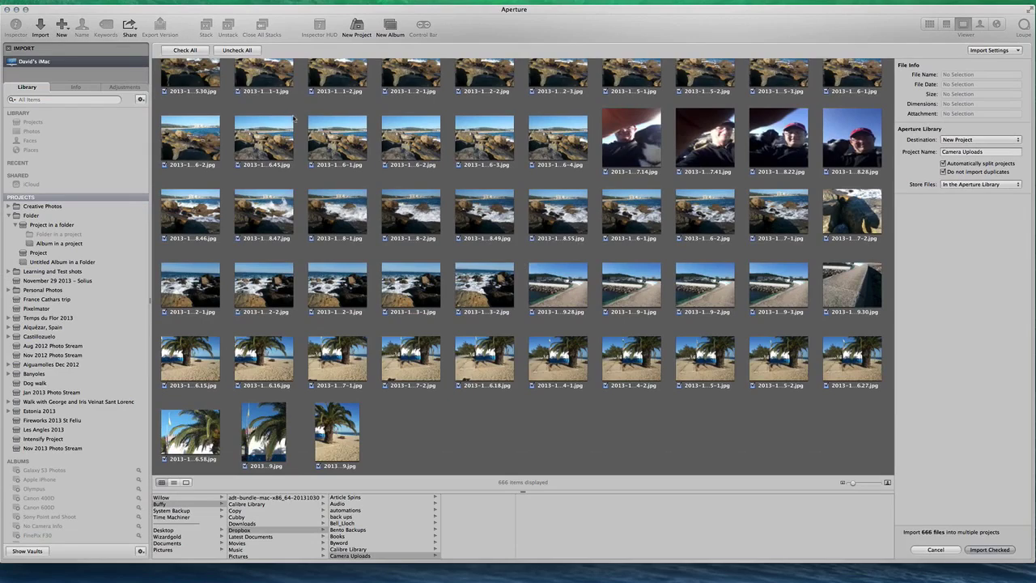
pyautogui.scroll(3, 294, 119)
pyautogui.scroll(-1, 294, 119)
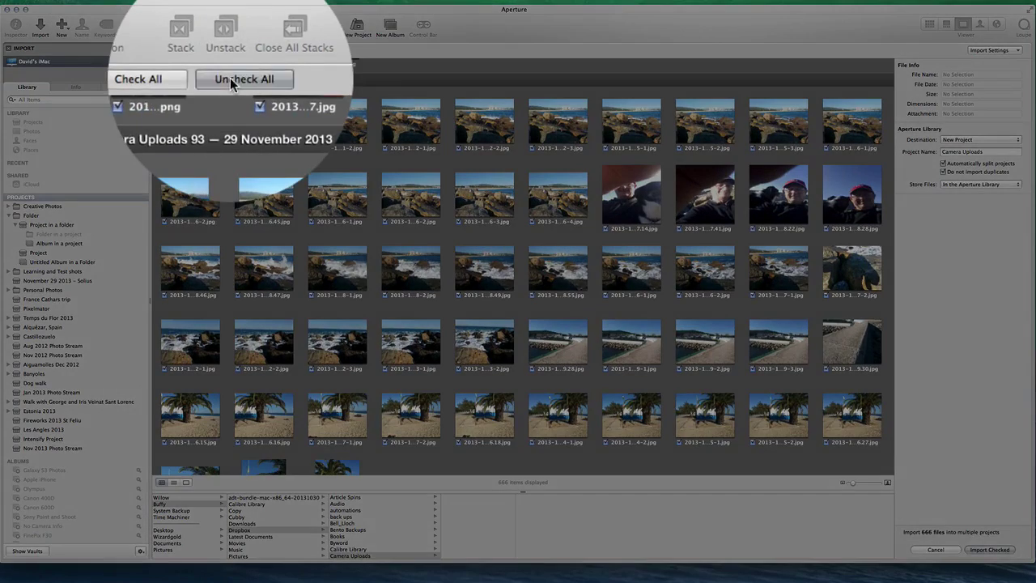
# - Uncheck all photos, then select the 49 beach photos in the Camera Uploads 93 group
pyautogui.click(233, 52)
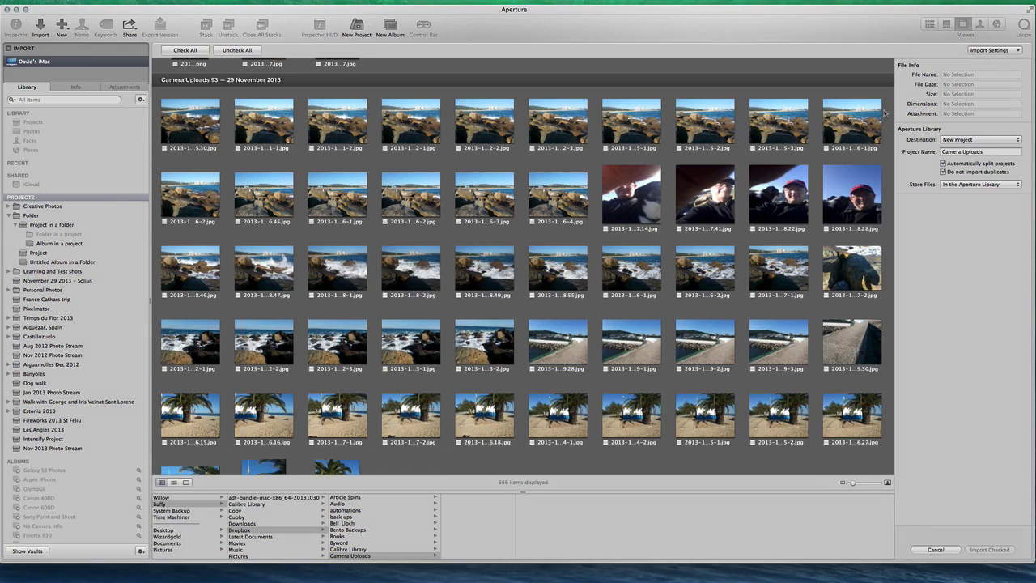
pyautogui.moveTo(889, 107); pyautogui.dragTo(548, 232)
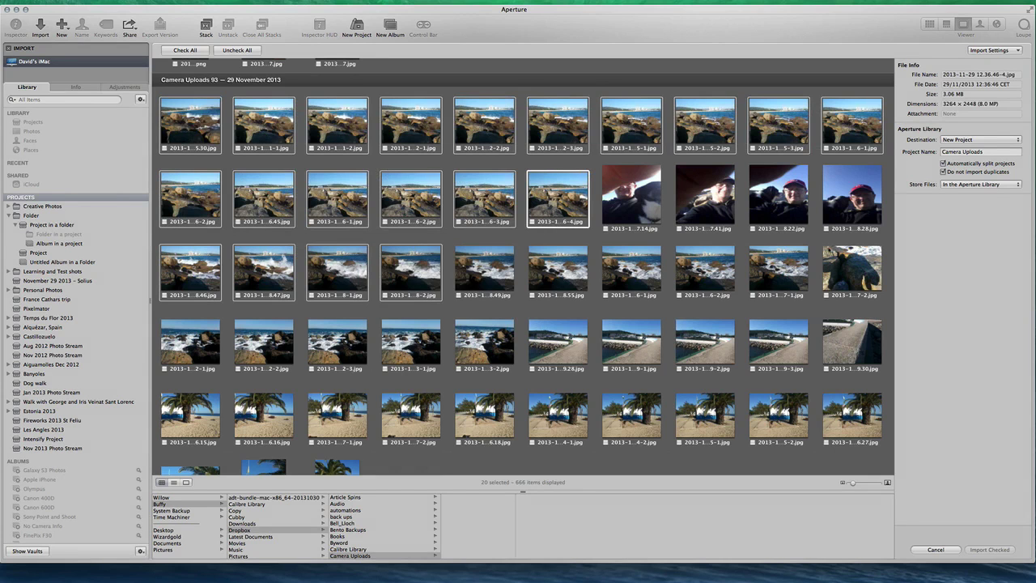
pyautogui.moveTo(886, 258); pyautogui.dragTo(201, 479)
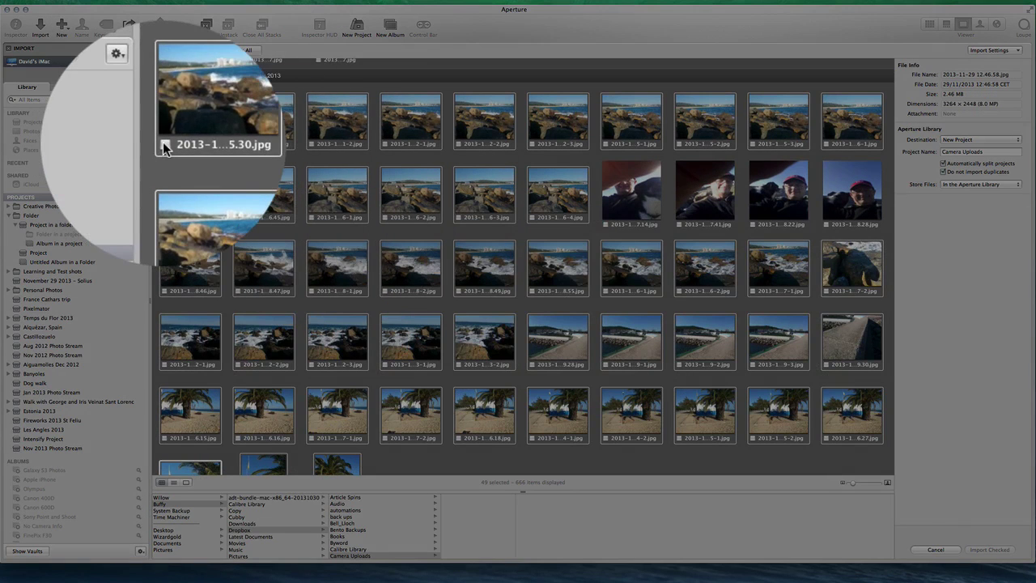
# - Mark the selected beach photos for import, then mark the first three individually
pyautogui.click(165, 146)
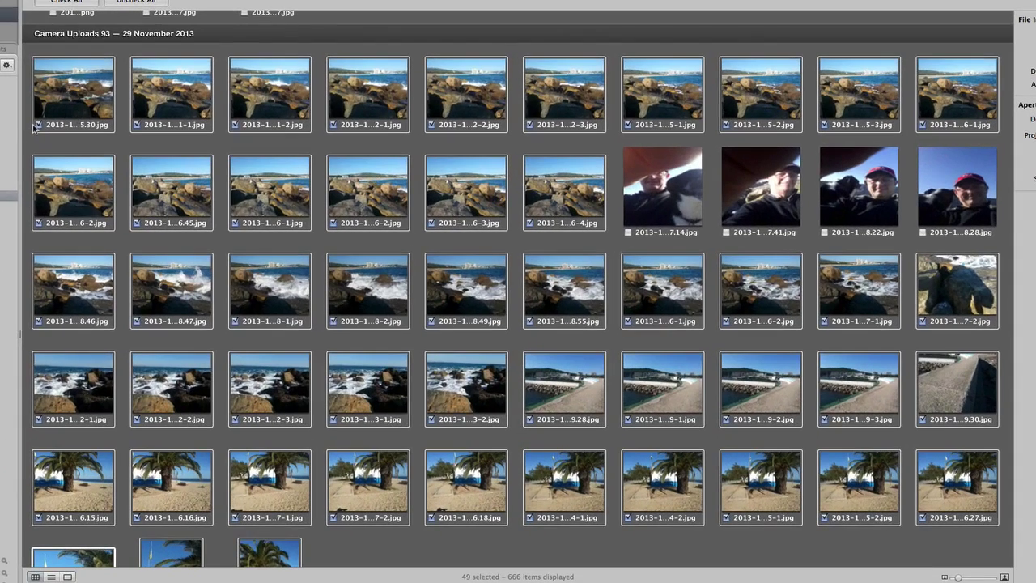
pyautogui.click(38, 126)
pyautogui.click(38, 126)
pyautogui.click(137, 125)
pyautogui.click(235, 126)
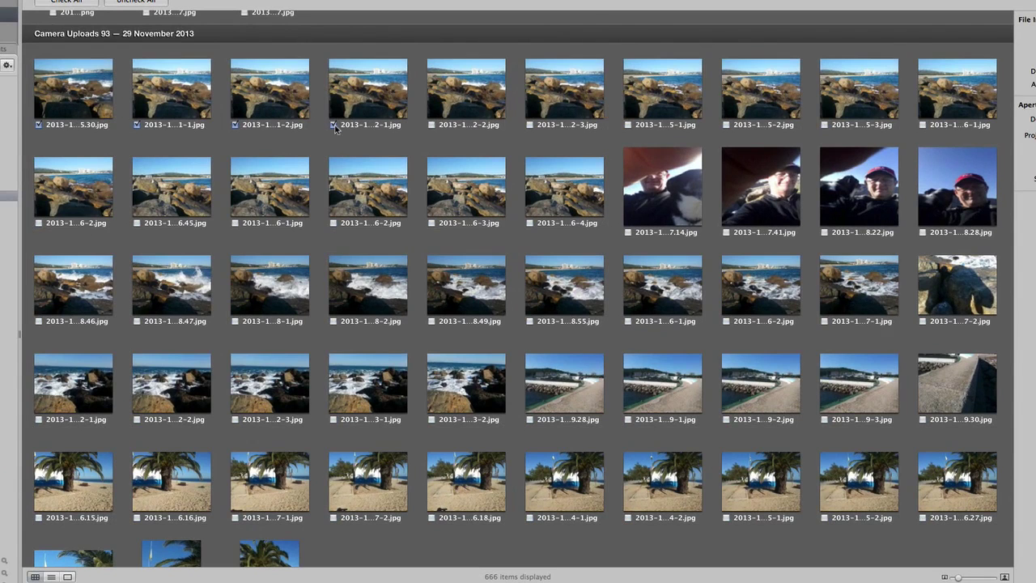
# - Mark all 53 Camera Uploads 93 photos for import, then untick the four selfies
pyautogui.moveTo(44, 54); pyautogui.dragTo(957, 577)
pyautogui.click(924, 448)
pyautogui.scroll(3, 926, 451)
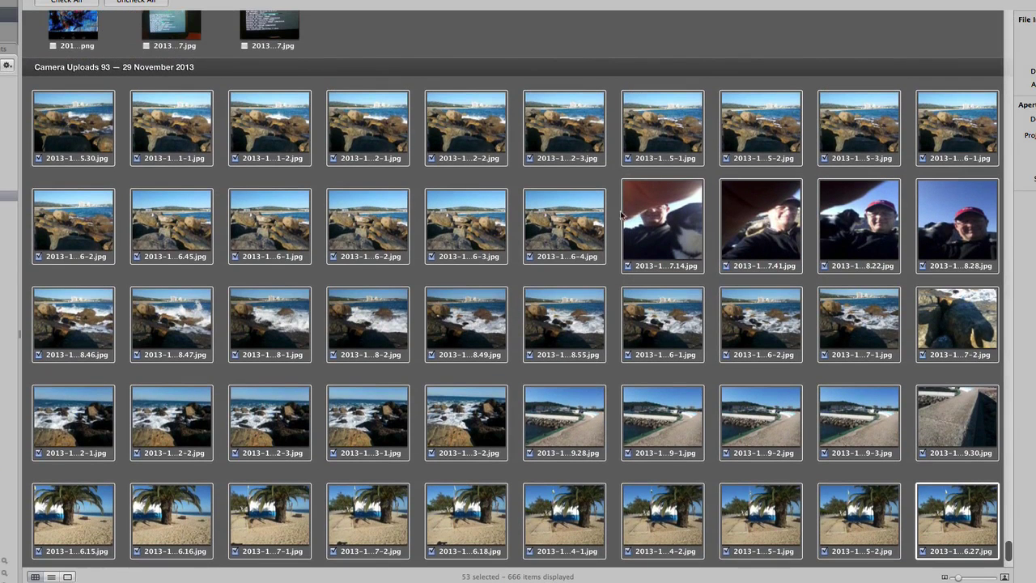
pyautogui.moveTo(613, 212); pyautogui.dragTo(986, 254)
pyautogui.click(922, 265)
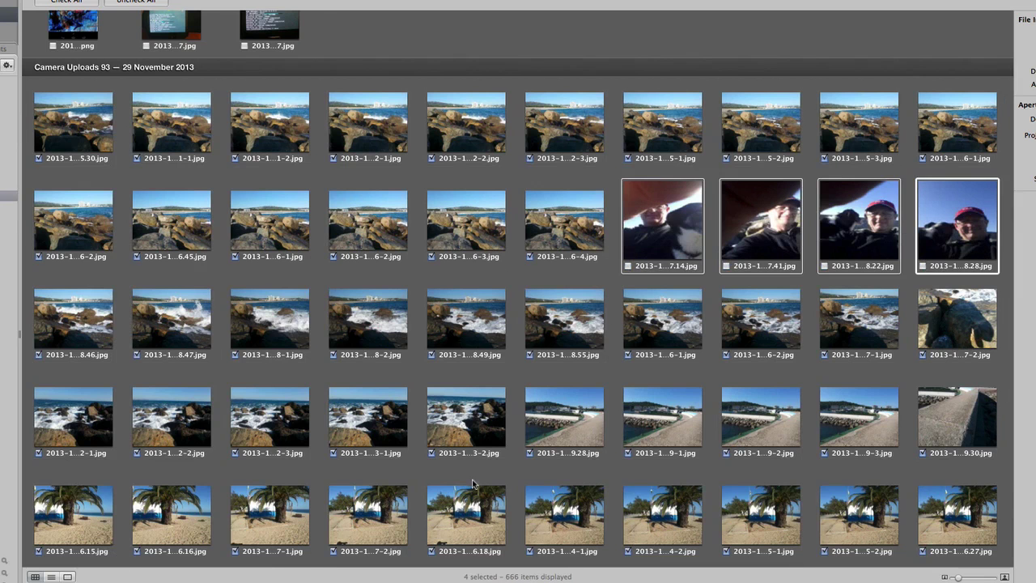
pyautogui.scroll(-3, 339, 491)
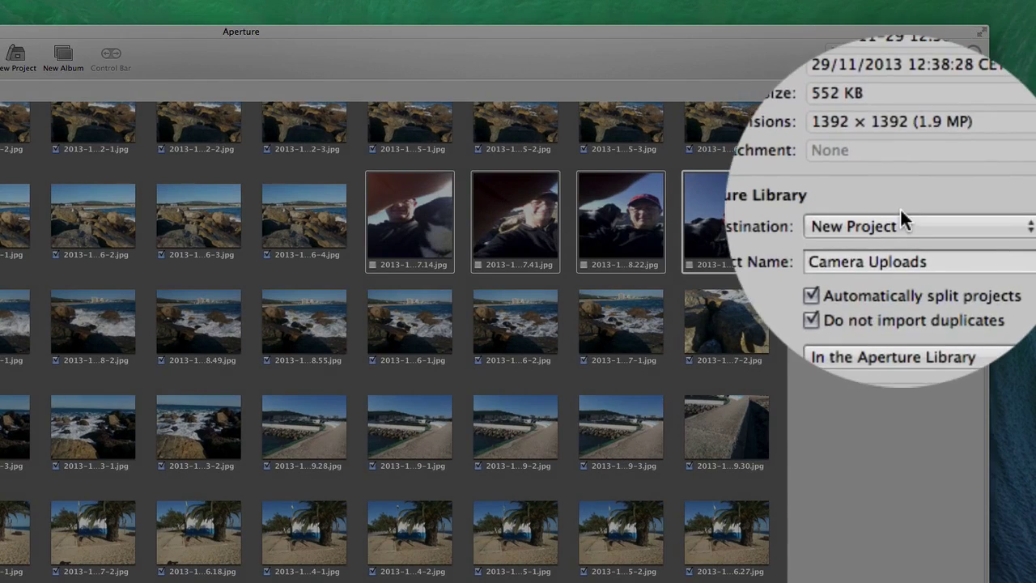
# - Add Rename Files options, keeping Version Name set to Image Date/Time
pyautogui.click(943, 90)
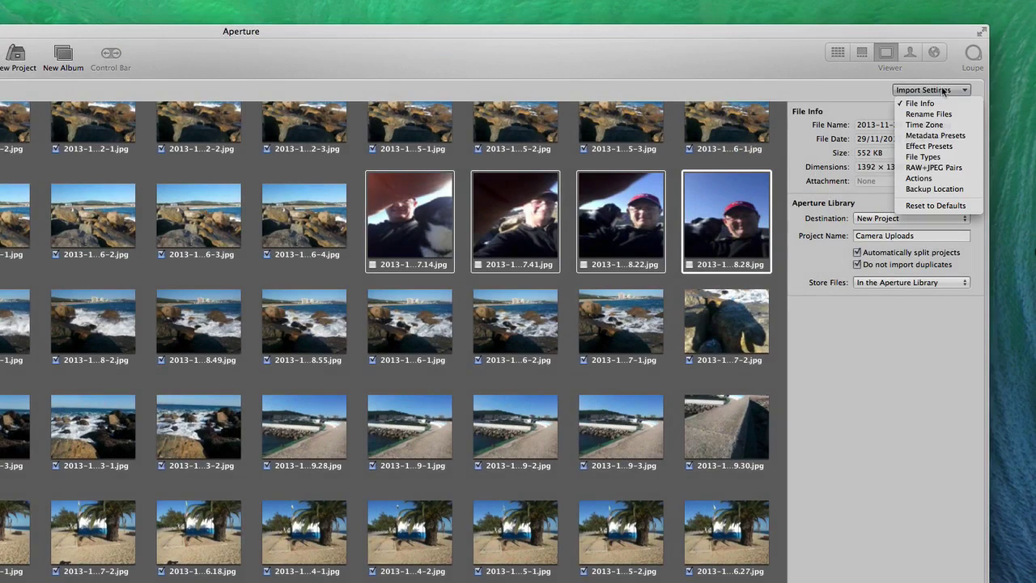
pyautogui.click(959, 116)
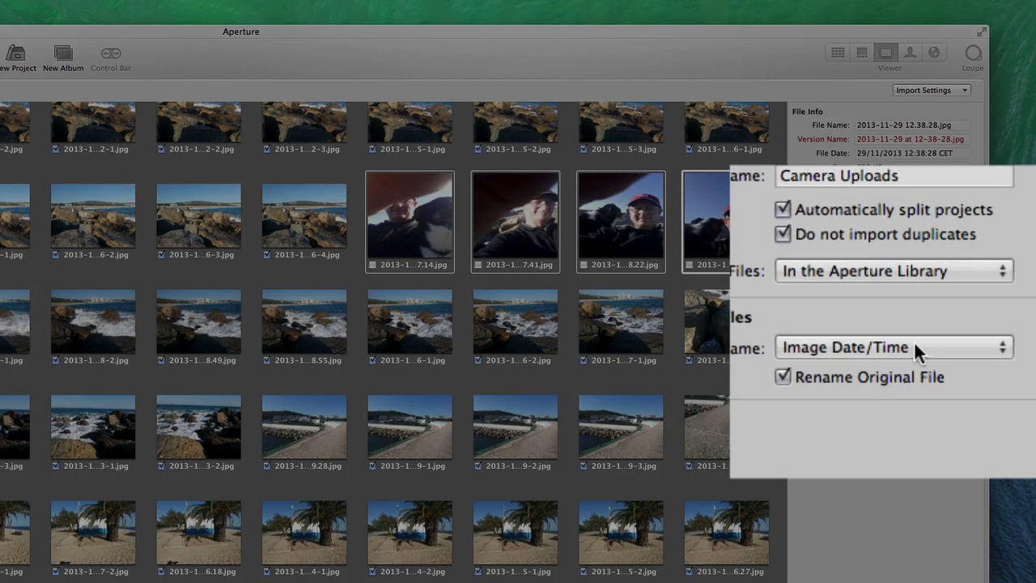
pyautogui.click(926, 340)
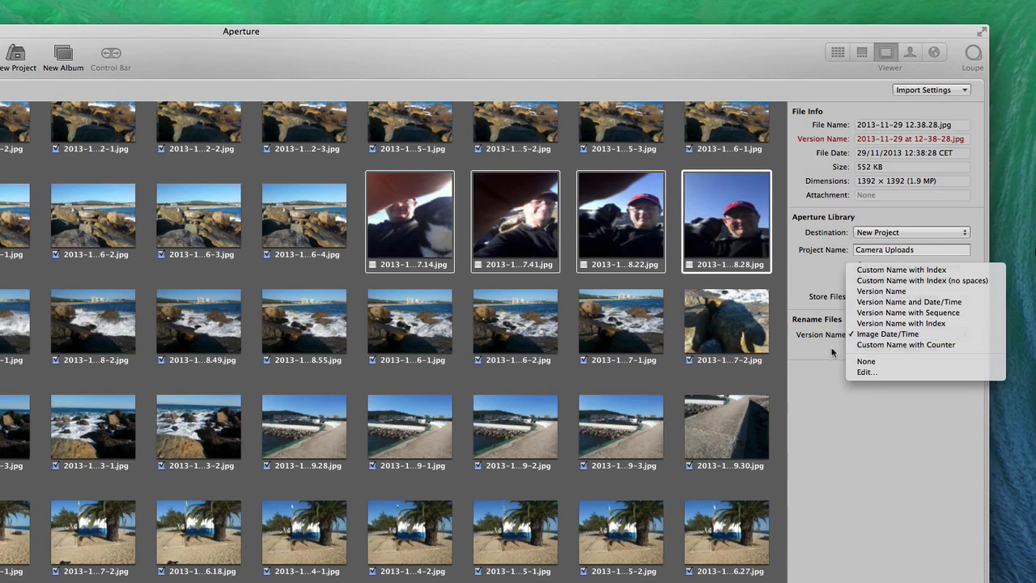
pyautogui.click(832, 351)
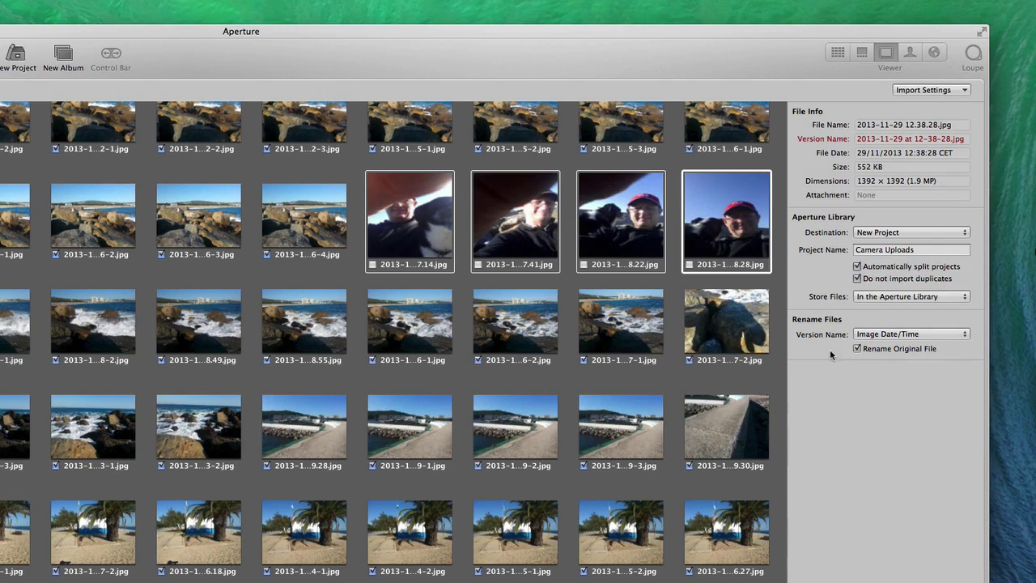
pyautogui.click(960, 91)
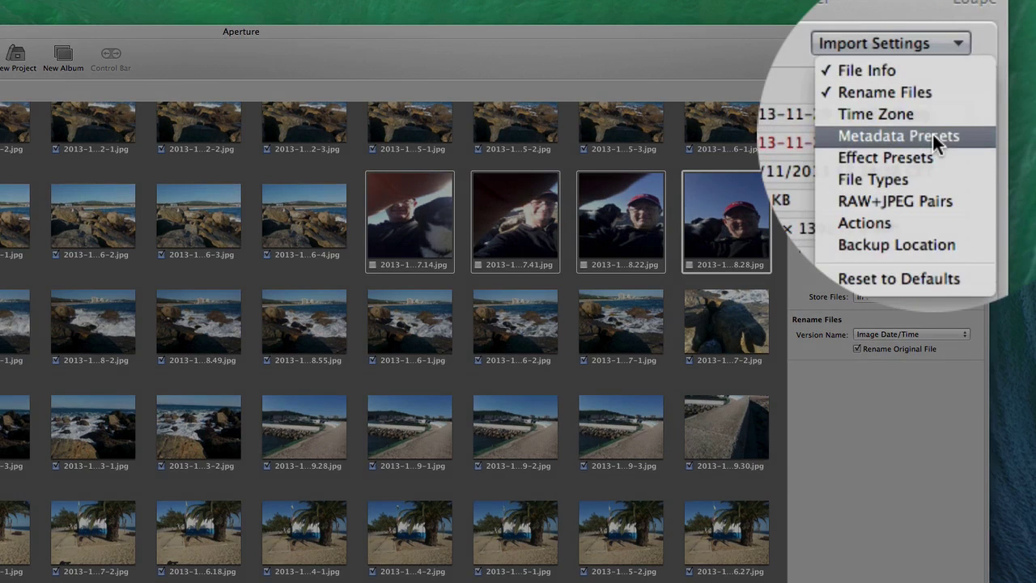
# - Add the Metadata Presets section to apply the Basic Info preset on import
pyautogui.click(933, 136)
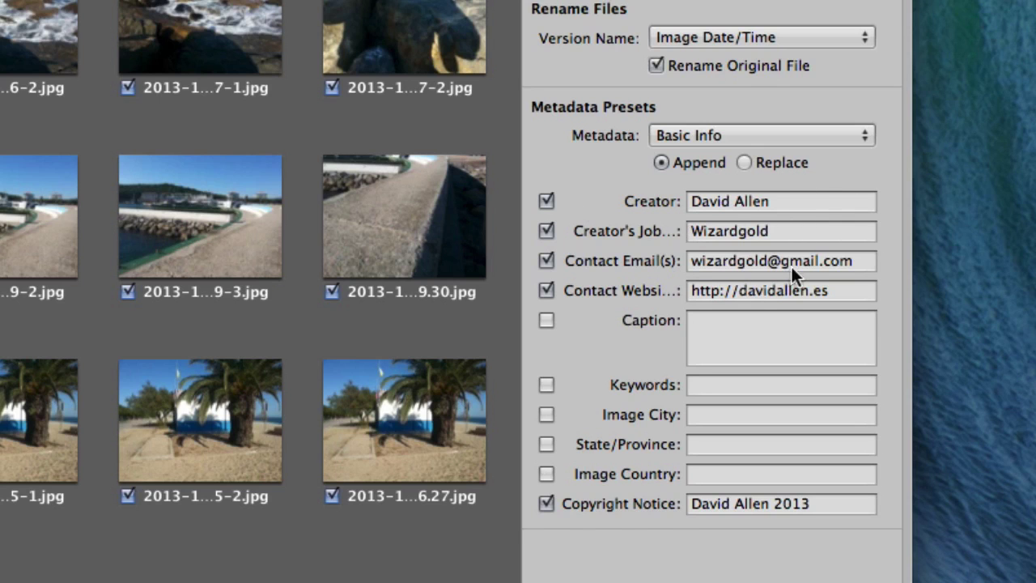
# - Set and include the caption 'Platja d'Aro' in the metadata preset
pyautogui.click(749, 324)
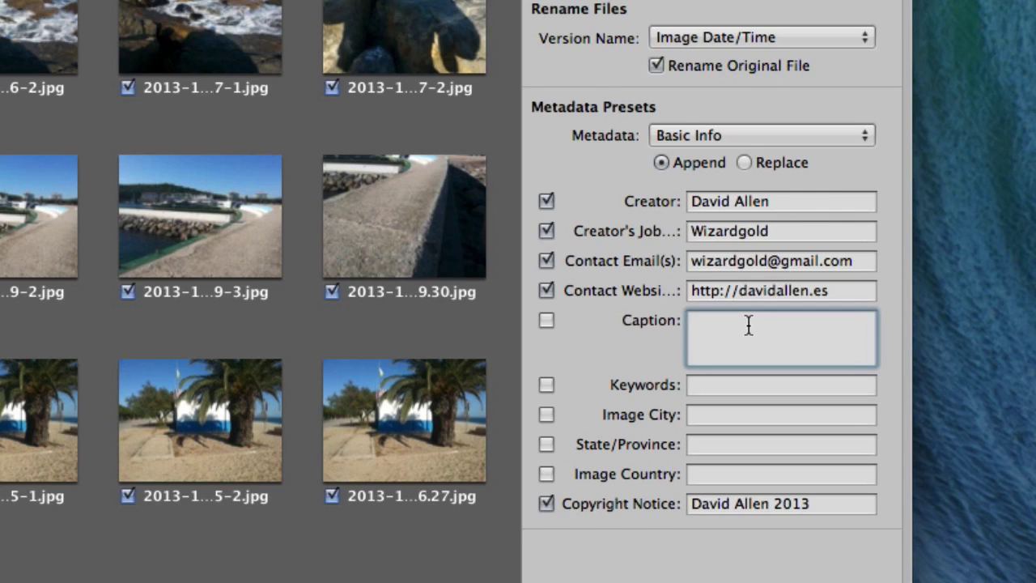
pyautogui.scroll(5, 88, 151)
pyautogui.scroll(-4, 88, 151)
pyautogui.write("Platja d'Aro")
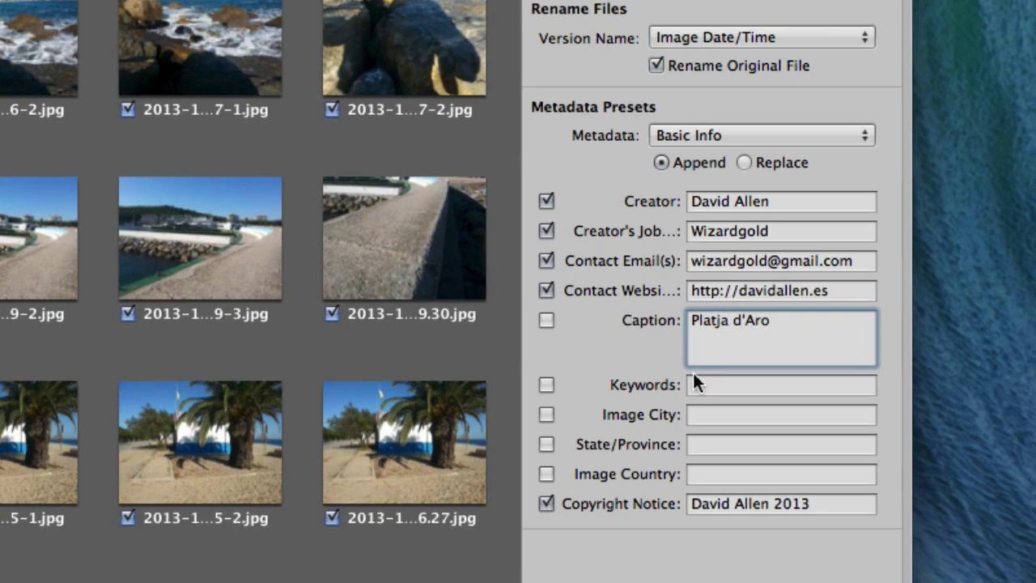
pyautogui.click(547, 320)
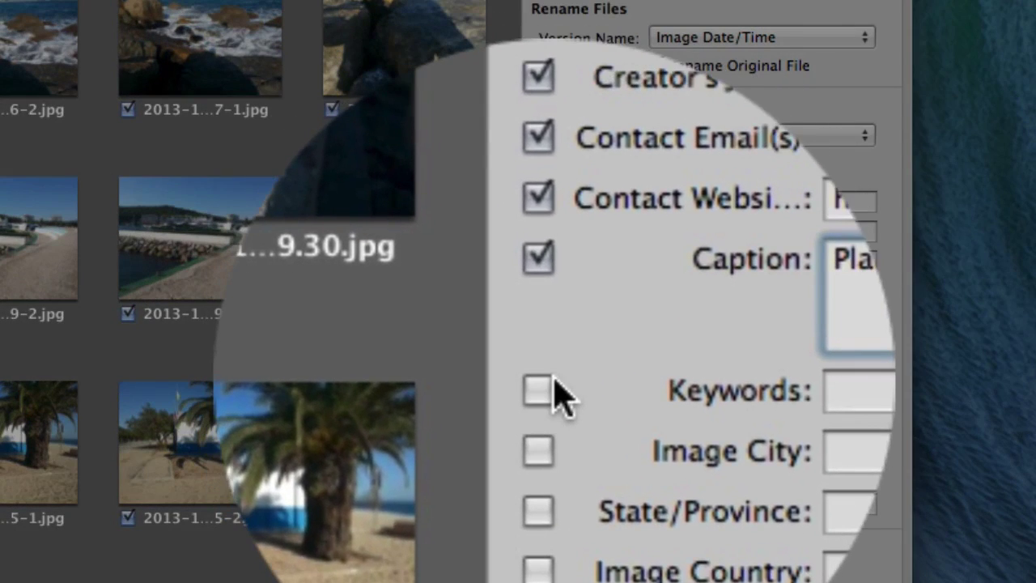
# - Include the keywords Platja d'Aro, Catalonia, Spain in the metadata preset
pyautogui.click(547, 385)
pyautogui.click(701, 386)
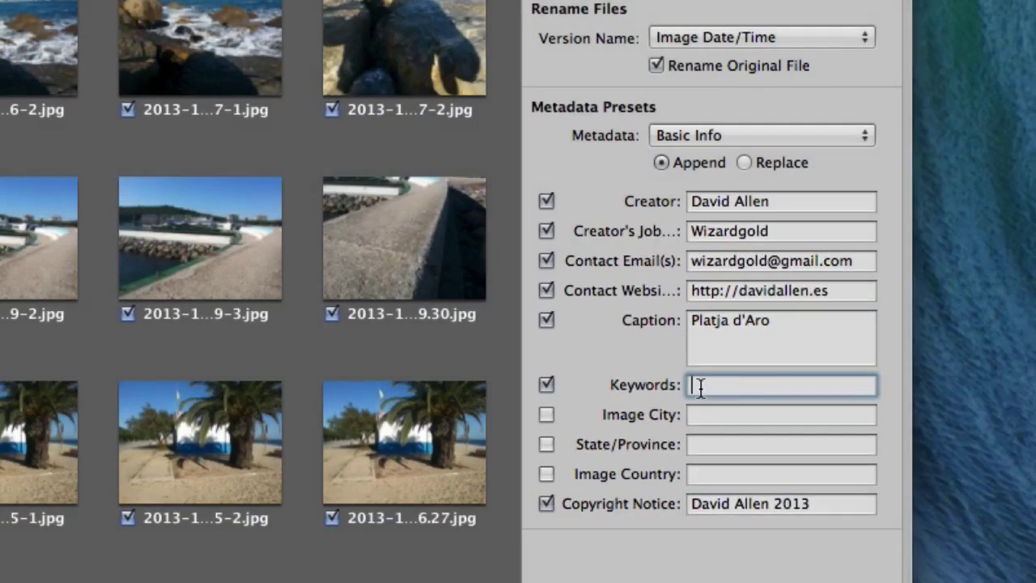
pyautogui.write("Platja d'Aro")
pyautogui.write(', Catalonia, Spain,')
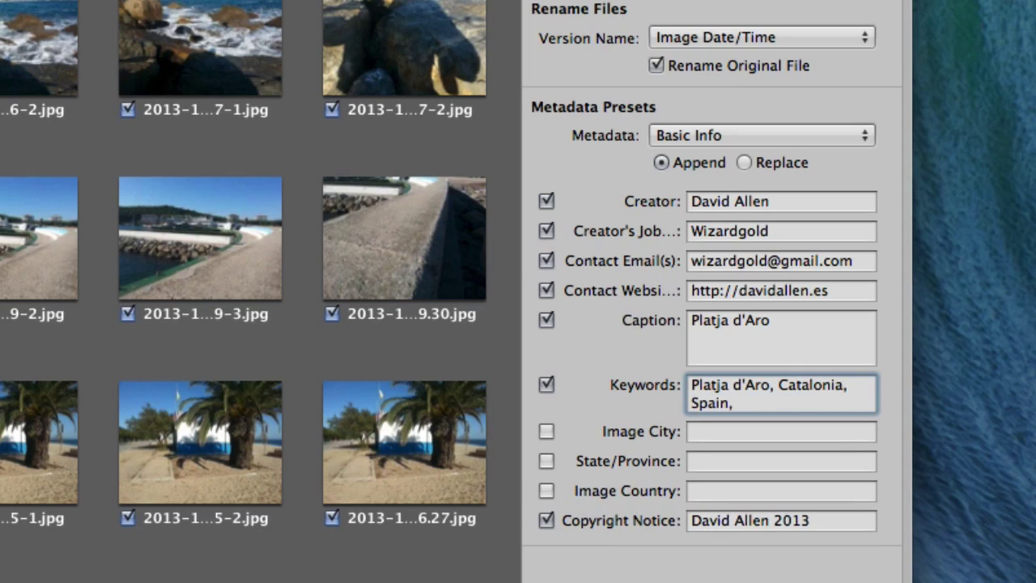
pyautogui.write(' Coastal, Coast')
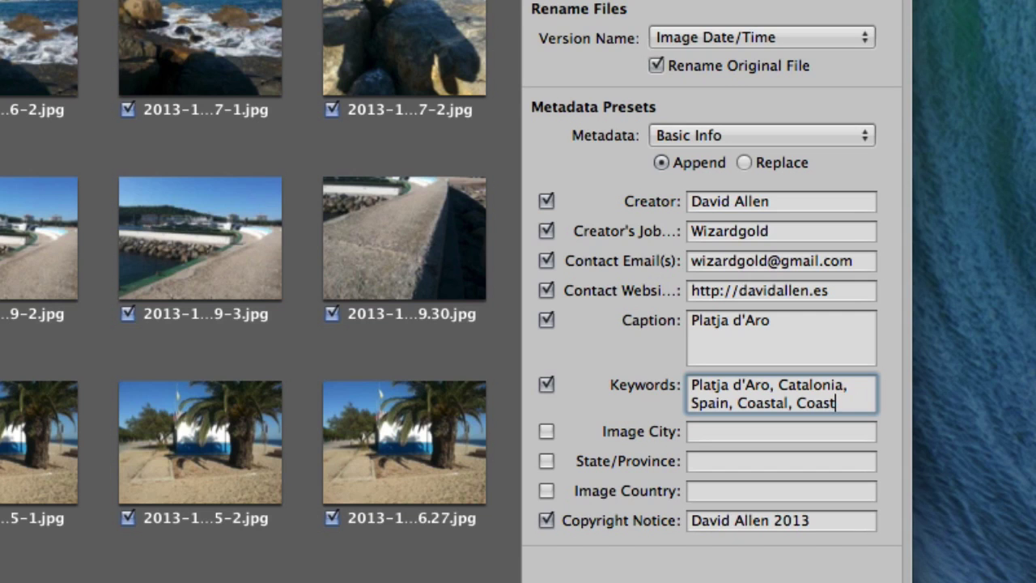
pyautogui.press('BackSpace')
pyautogui.press('BackSpace')
pyautogui.press('BackSpace')
pyautogui.press('BackSpace')
pyautogui.press('BackSpace')
pyautogui.press('BackSpace')
pyautogui.press('BackSpace')
pyautogui.press('BackSpace')
pyautogui.press('BackSpace')
pyautogui.press('BackSpace')
pyautogui.press('BackSpace')
pyautogui.press('BackSpace')
pyautogui.press('BackSpace')
pyautogui.press('BackSpace')
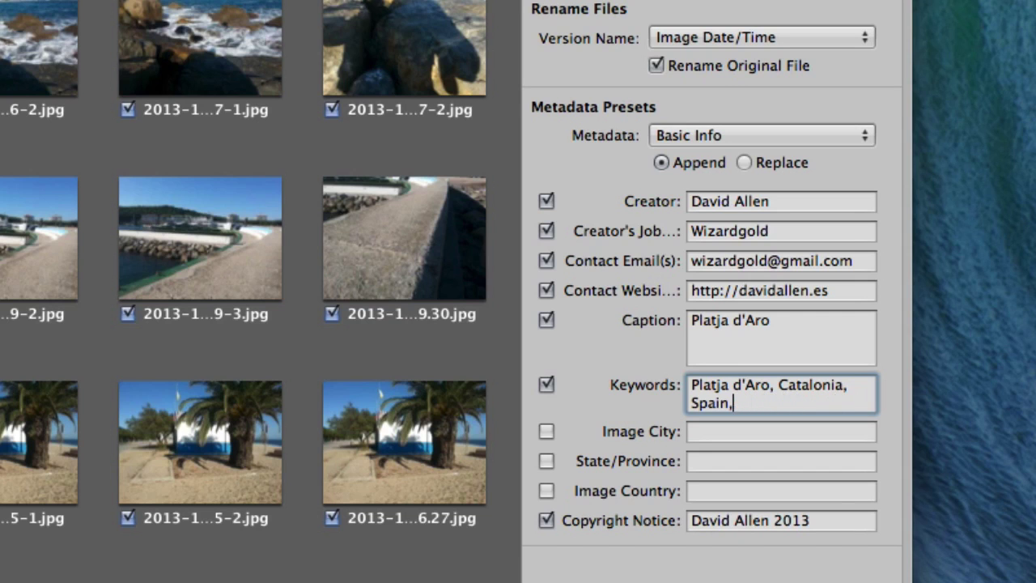
pyautogui.press('BackSpace')
# - Set State/Province to Girona and Image Country to Spain
pyautogui.click(721, 435)
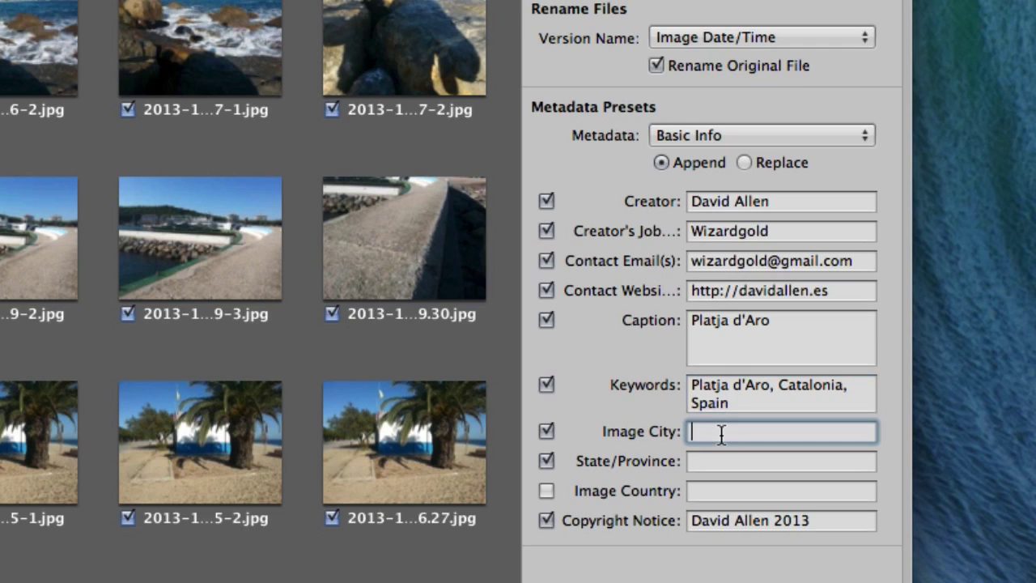
pyautogui.press('Tab')
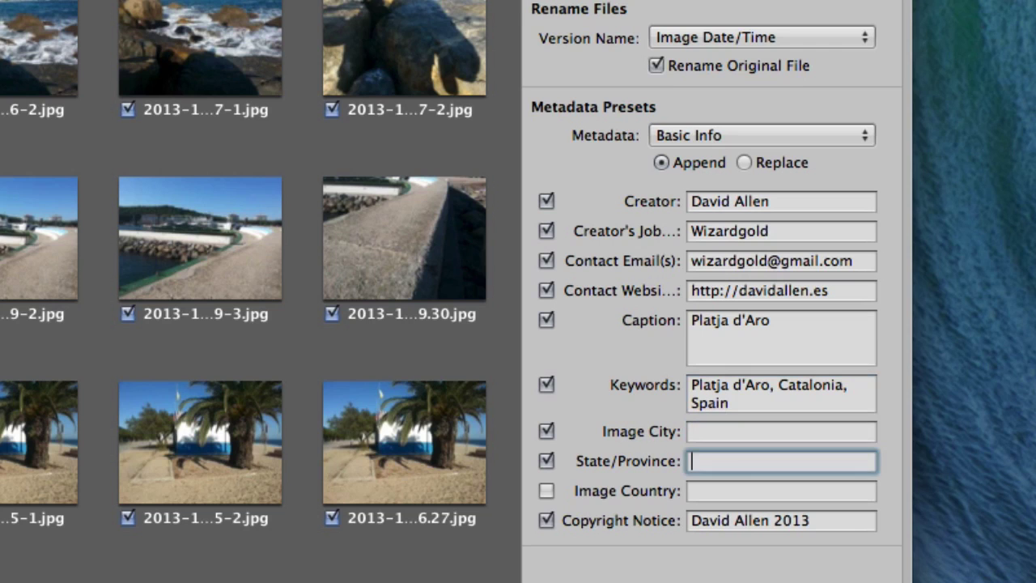
pyautogui.write('Girona')
pyautogui.press('Tab')
pyautogui.write('Spain')
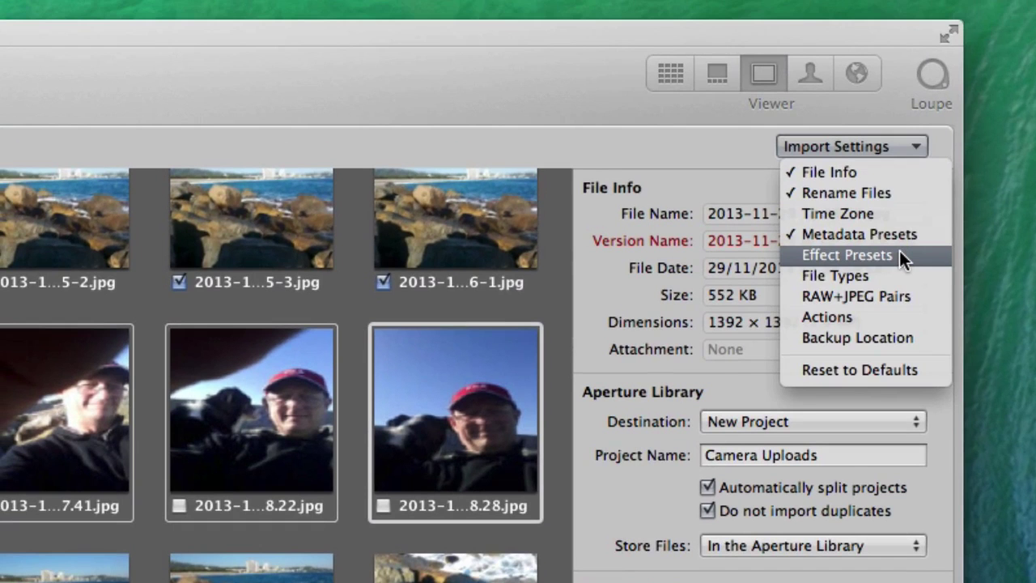
# - Add the Effect Presets section, browse the effect presets, and leave the effect as None
pyautogui.click(899, 255)
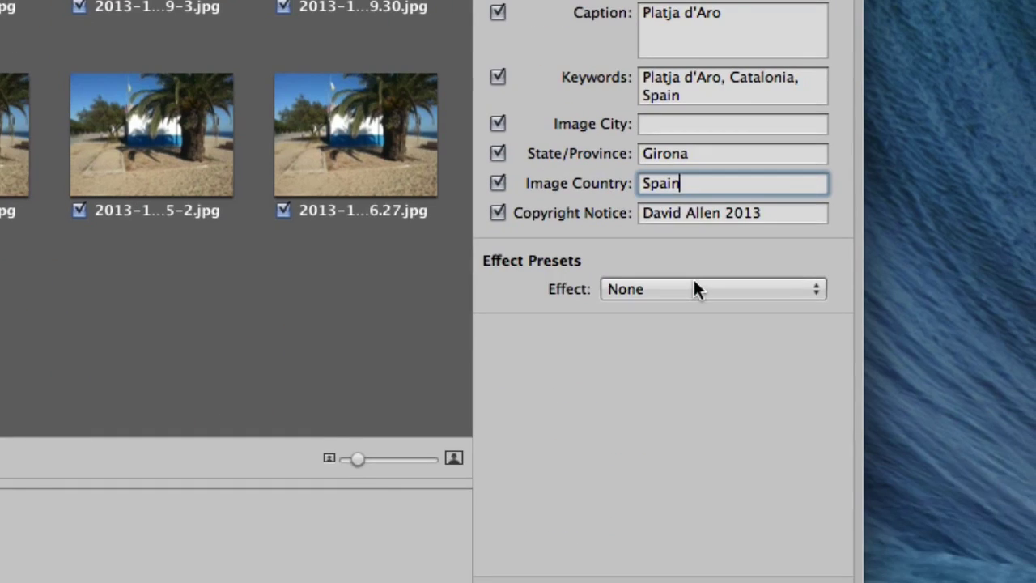
pyautogui.click(694, 283)
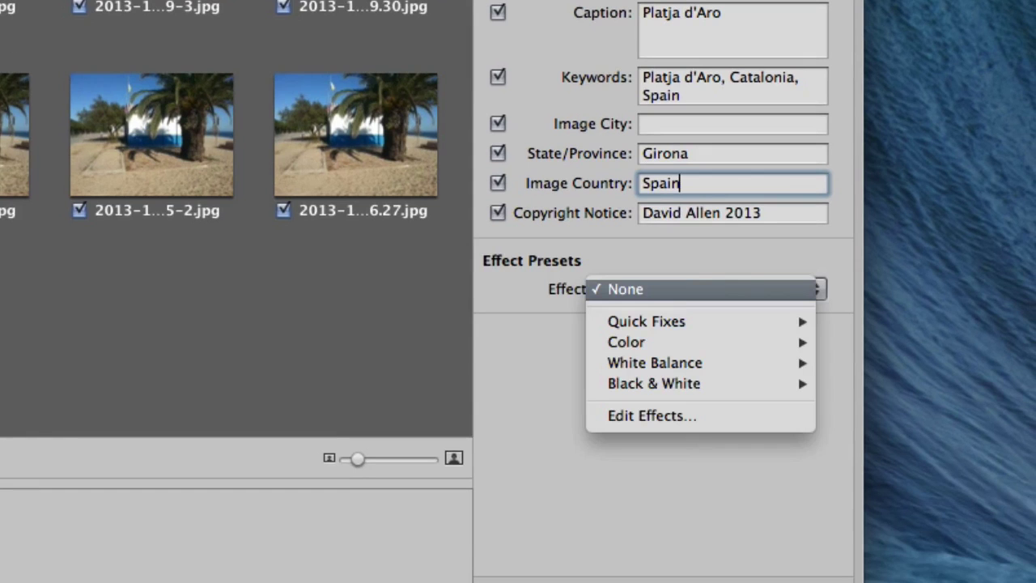
pyautogui.moveTo(727, 325)
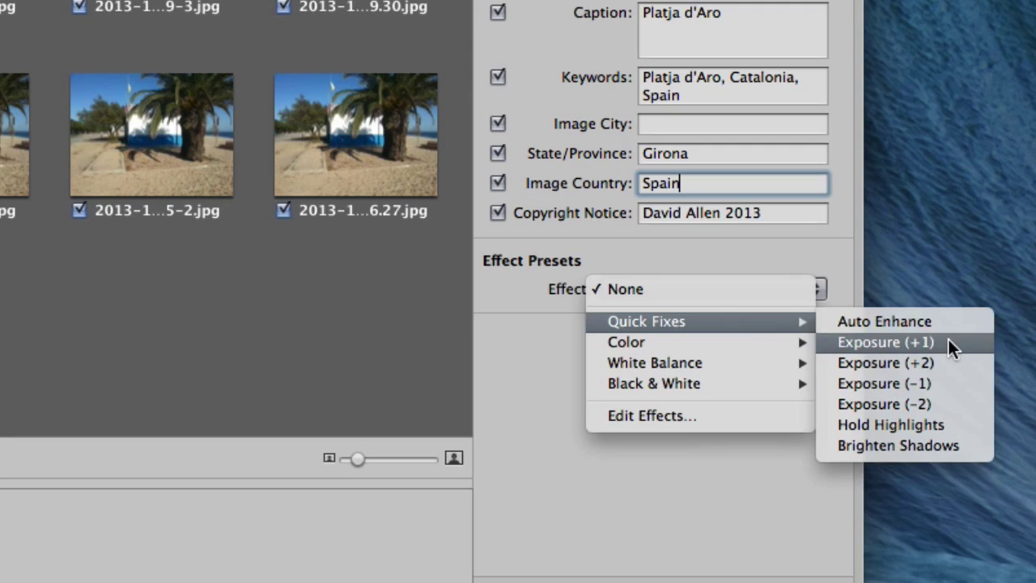
pyautogui.moveTo(773, 342)
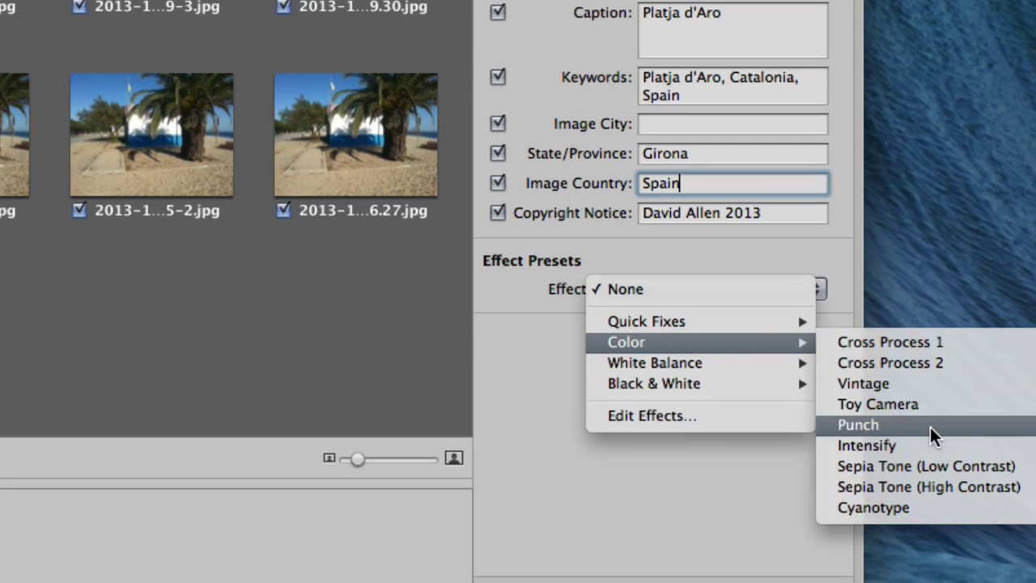
pyautogui.moveTo(756, 389)
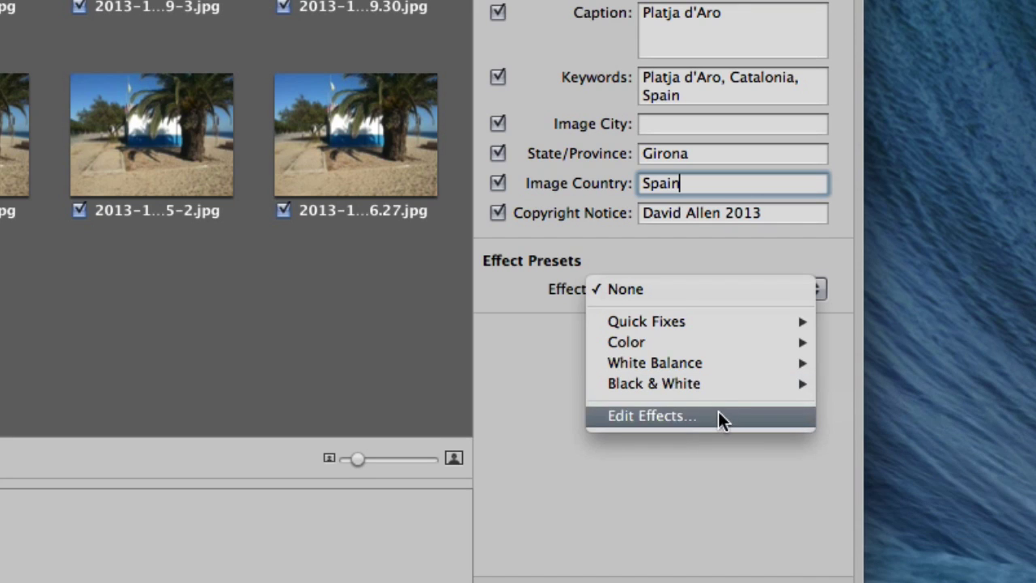
pyautogui.moveTo(711, 363)
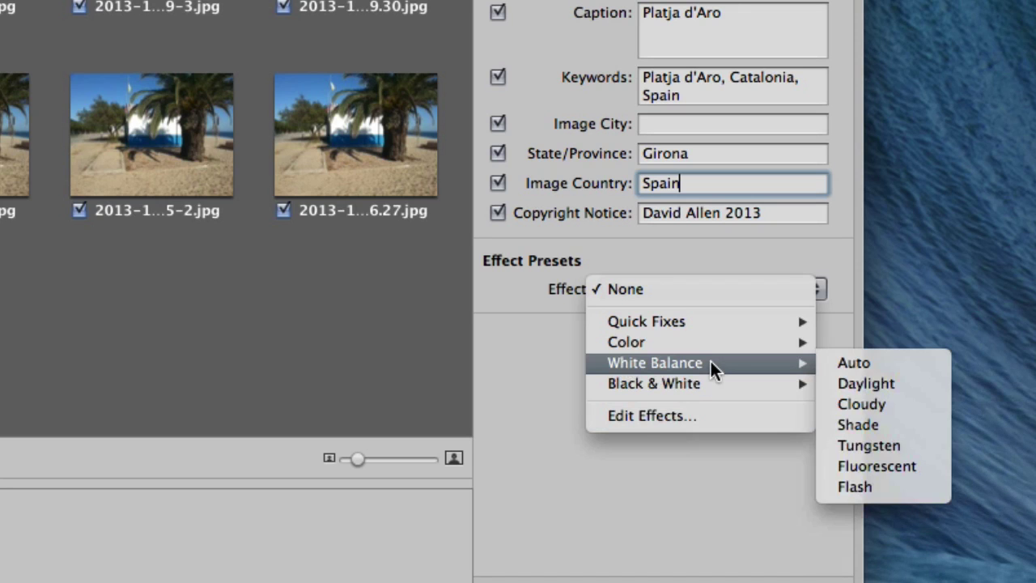
pyautogui.press('Escape')
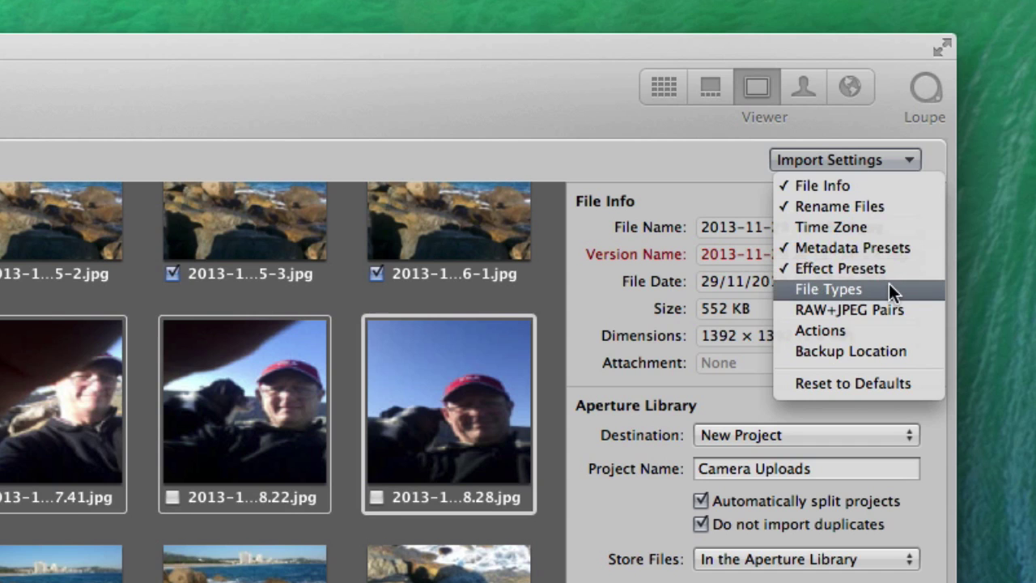
# - Add the File Types section, set to import photos while excluding videos
pyautogui.click(889, 285)
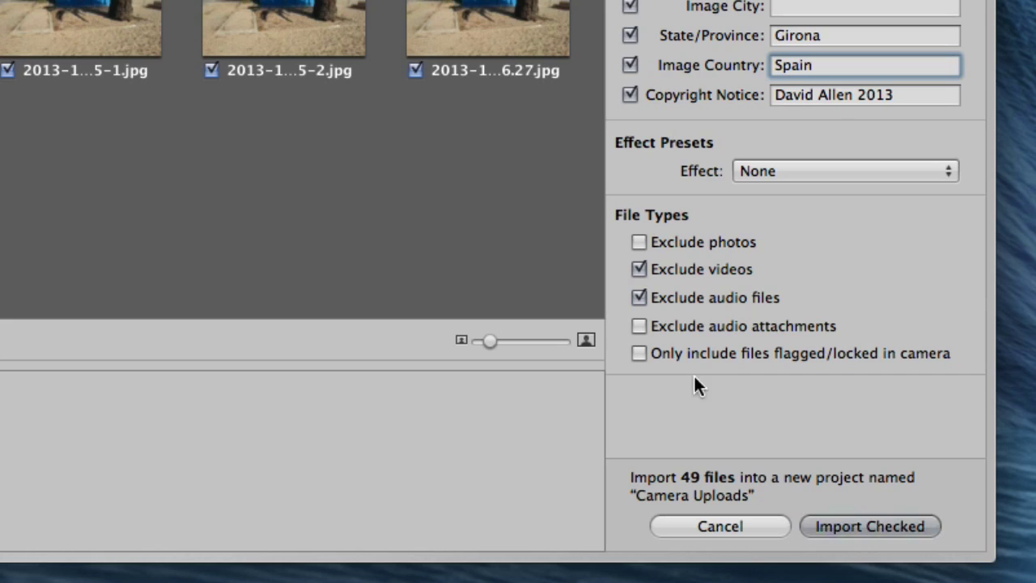
pyautogui.scroll(5, 300, 162)
pyautogui.scroll(-5, 428, 117)
pyautogui.click(639, 267)
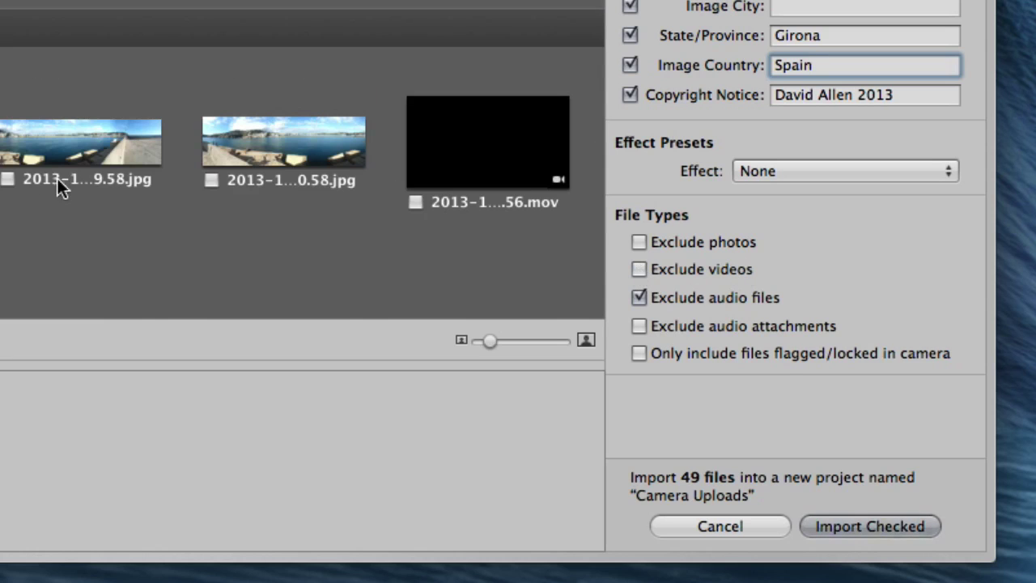
pyautogui.click(639, 240)
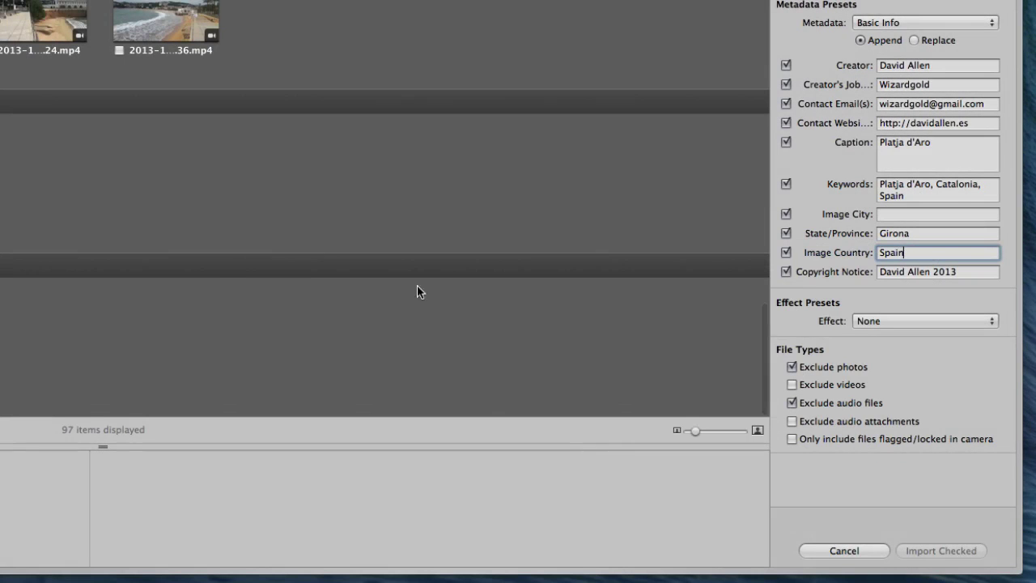
pyautogui.scroll(3, 255, 263)
pyautogui.scroll(5, 254, 261)
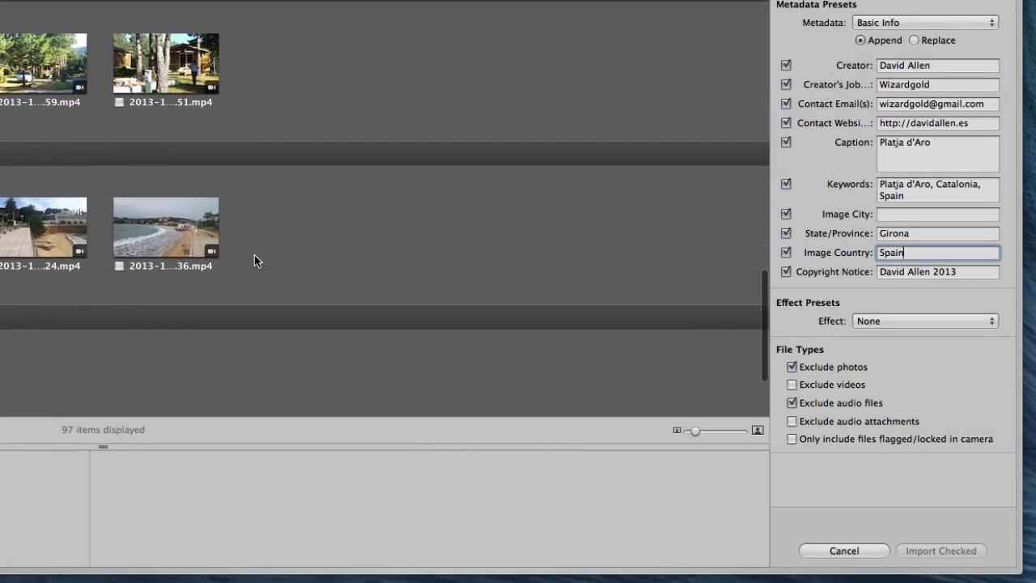
pyautogui.scroll(-8, 254, 261)
pyautogui.scroll(3, 254, 260)
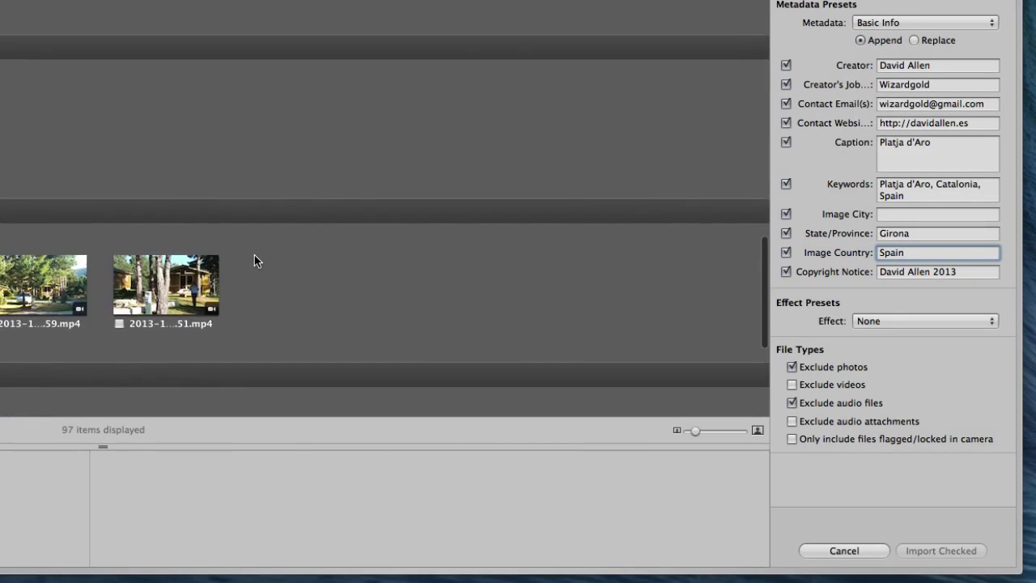
pyautogui.scroll(-5, 254, 260)
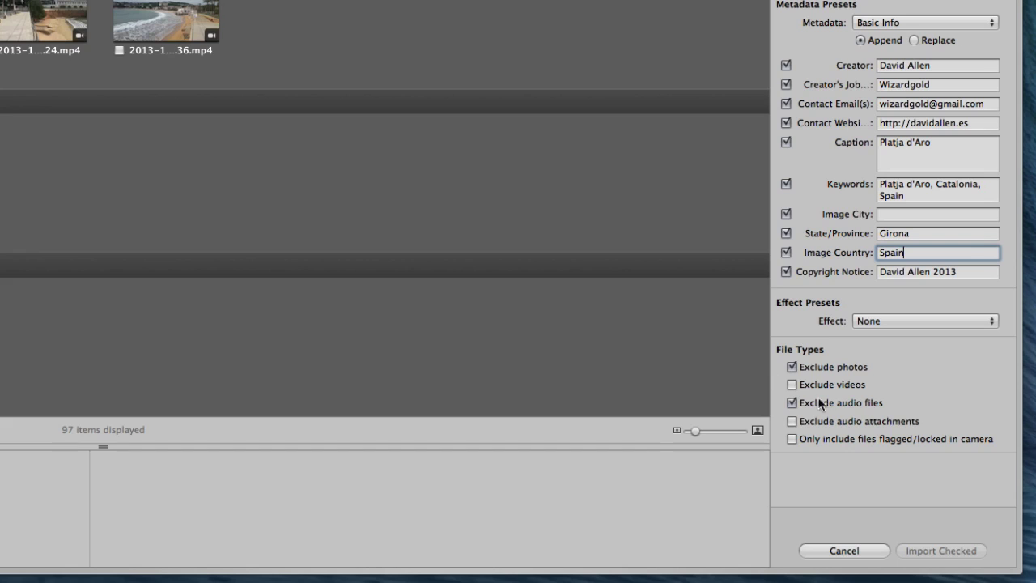
pyautogui.click(792, 368)
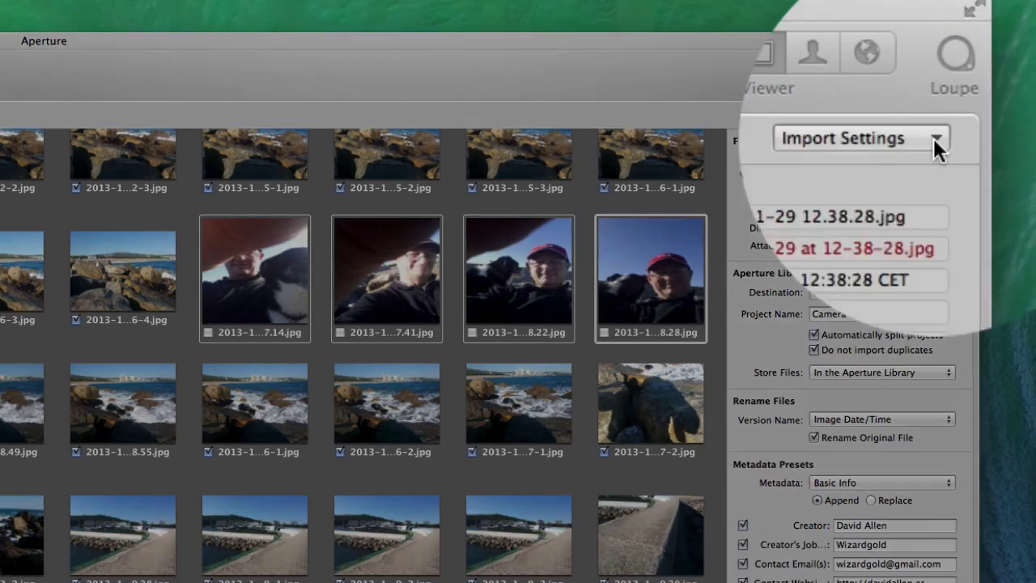
pyautogui.click(949, 114)
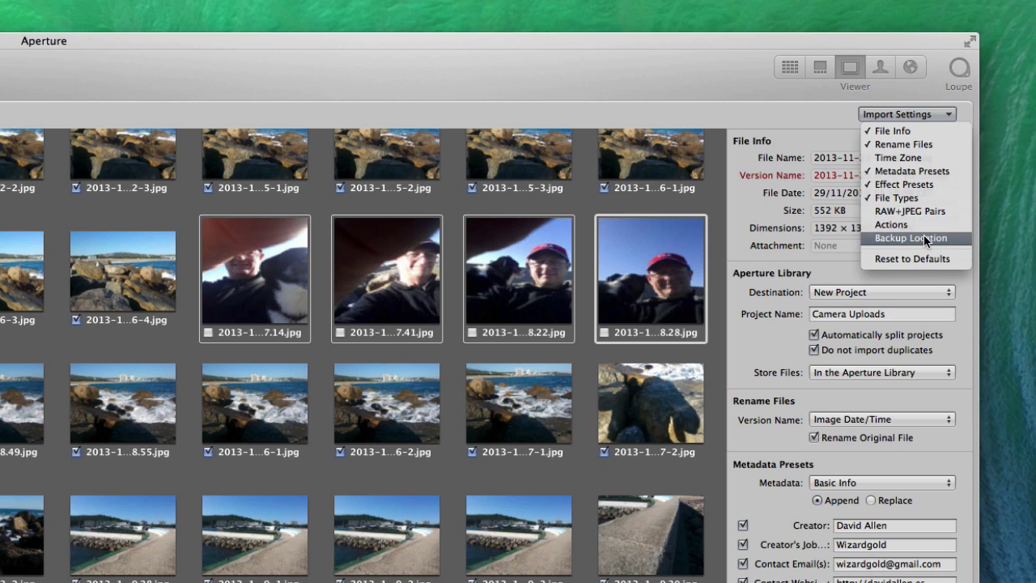
# - Enable Backup Location and set it to a new 'Back Photos' folder in Google Drive
pyautogui.click(924, 236)
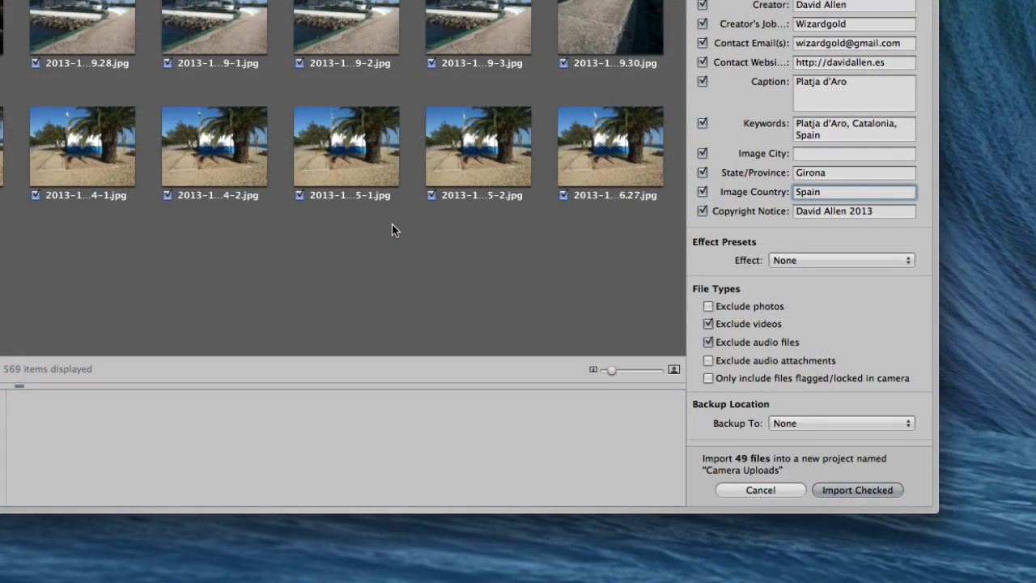
pyautogui.click(837, 420)
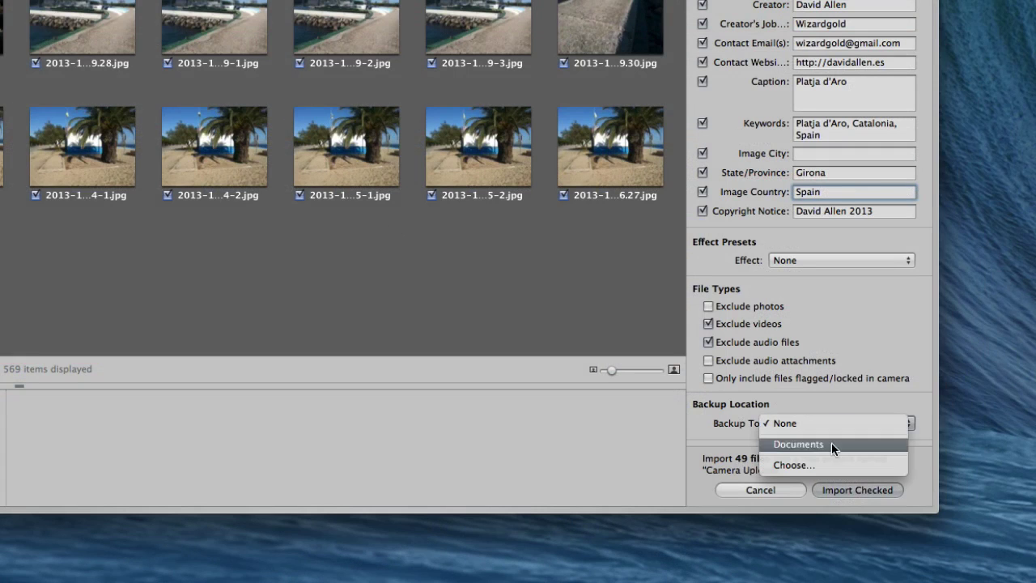
pyautogui.press('Escape')
pyautogui.click(857, 490)
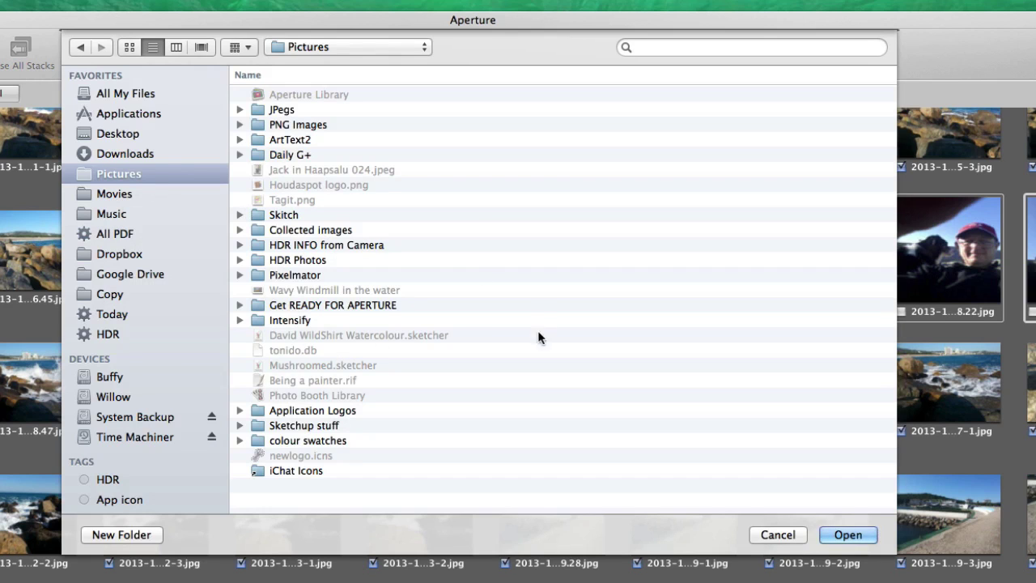
pyautogui.click(138, 275)
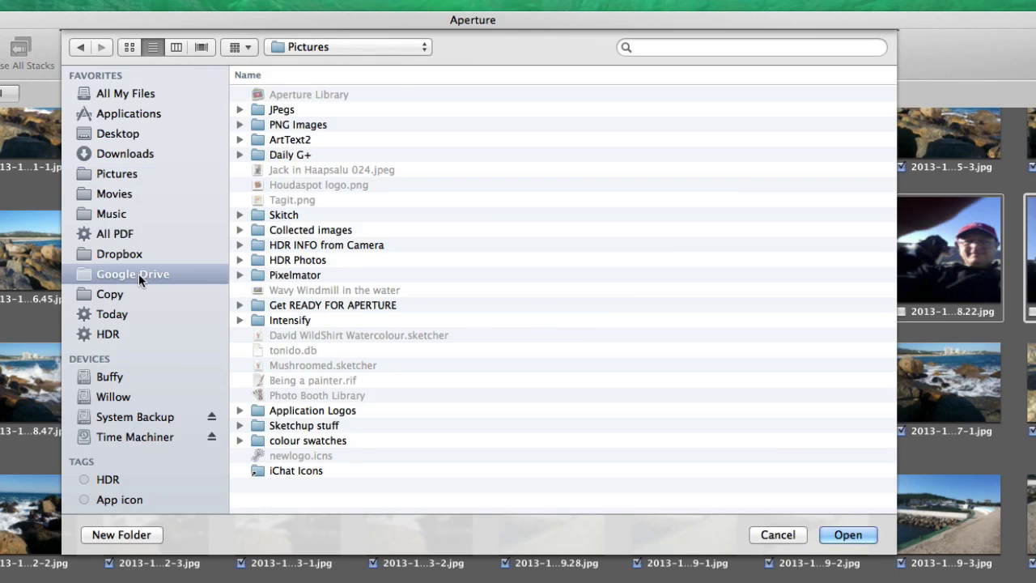
pyautogui.click(115, 533)
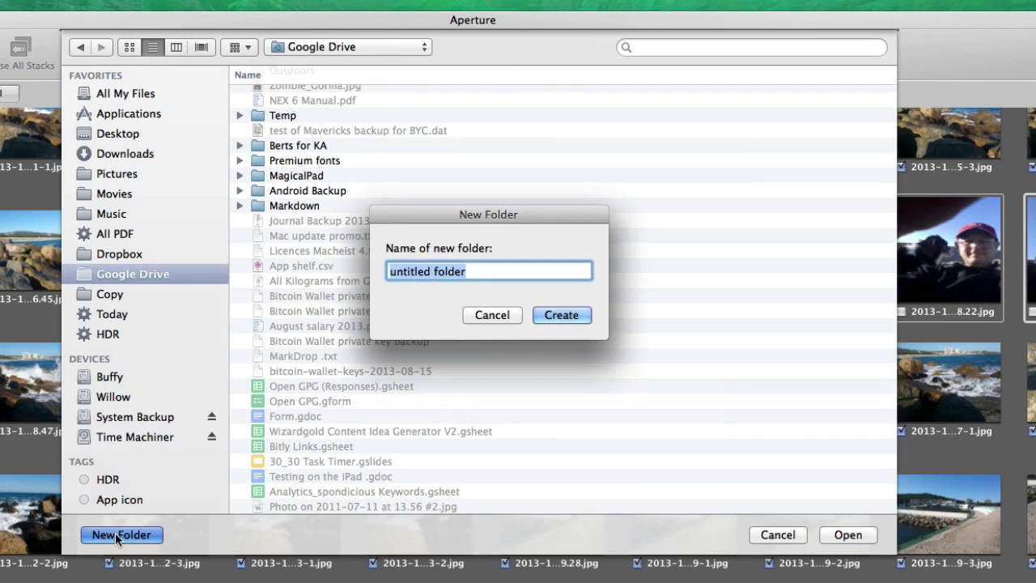
pyautogui.write('Back Photos')
pyautogui.click(559, 316)
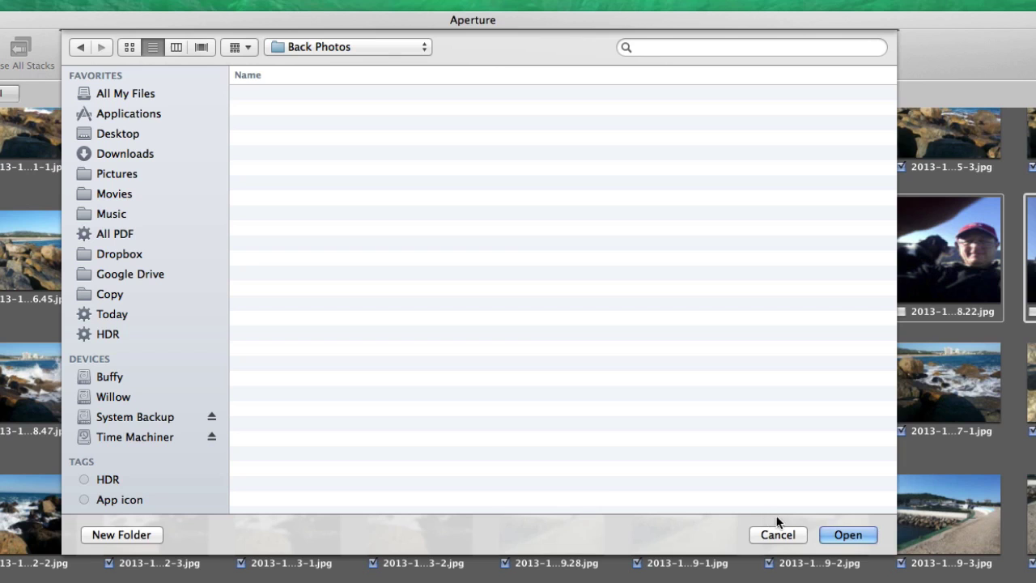
pyautogui.click(844, 535)
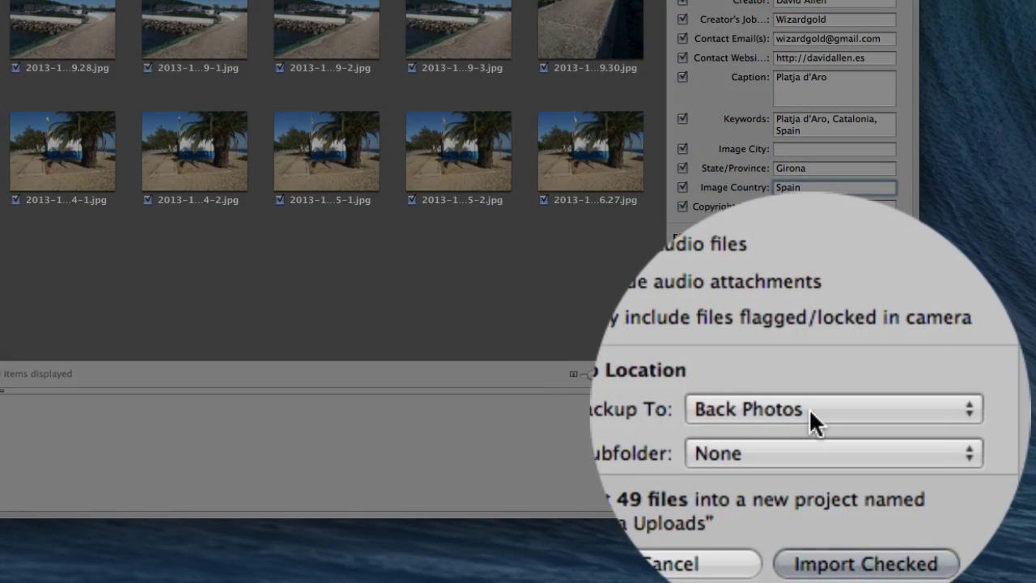
# - Keep Back Photos as the backup destination and sort backups into Image Year/Month subfolders
pyautogui.click(809, 408)
pyautogui.click(826, 409)
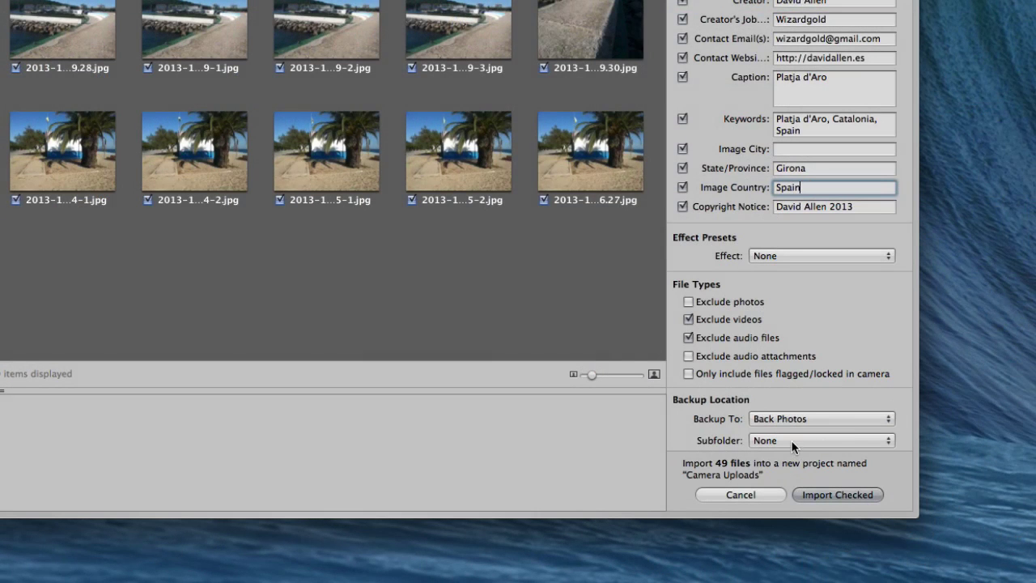
pyautogui.click(792, 441)
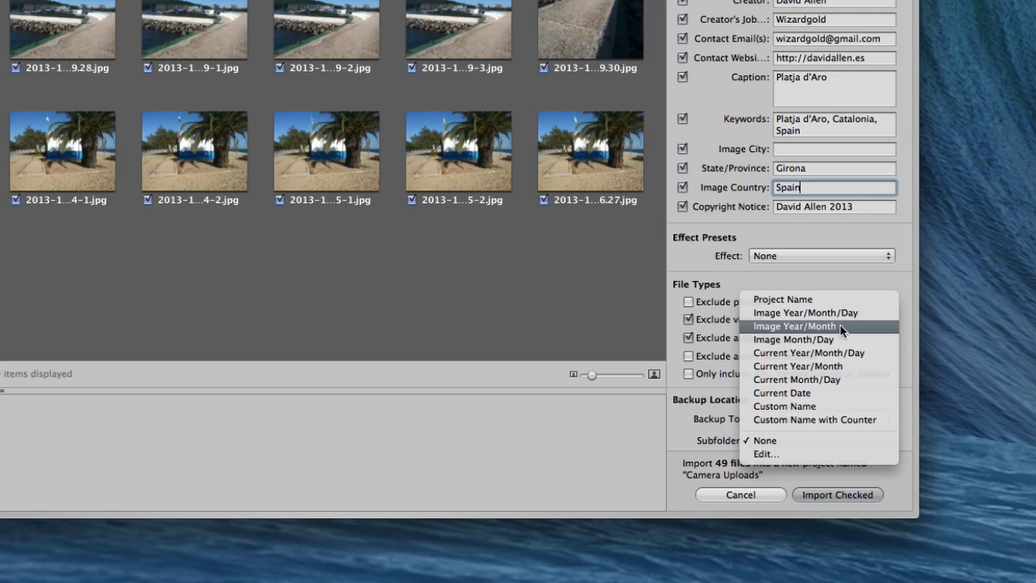
pyautogui.press('Escape')
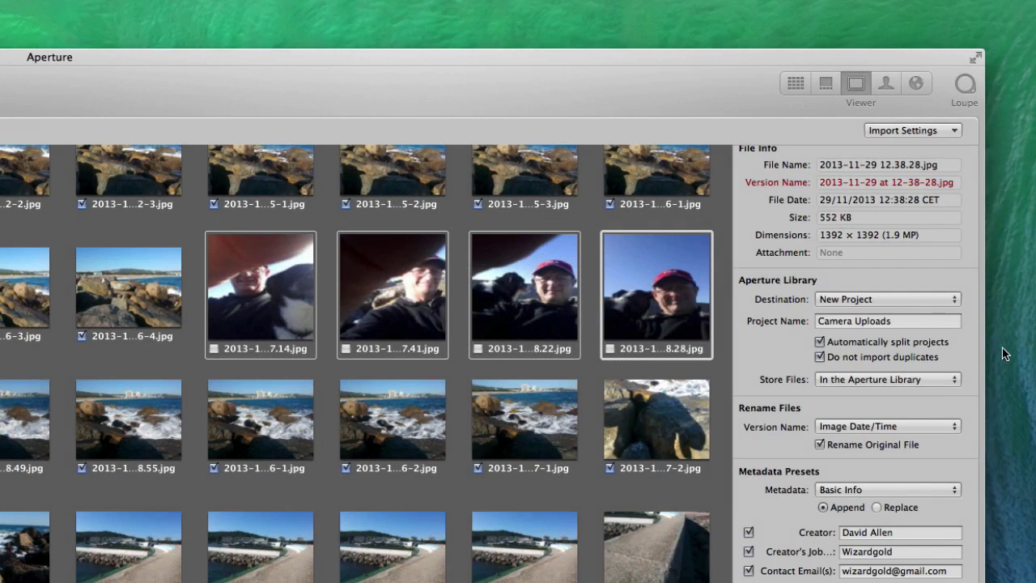
# - Rename the import project from Camera Uploads to 'Platja d'Aro Nov', keeping files in the Aperture Library
pyautogui.click(894, 319)
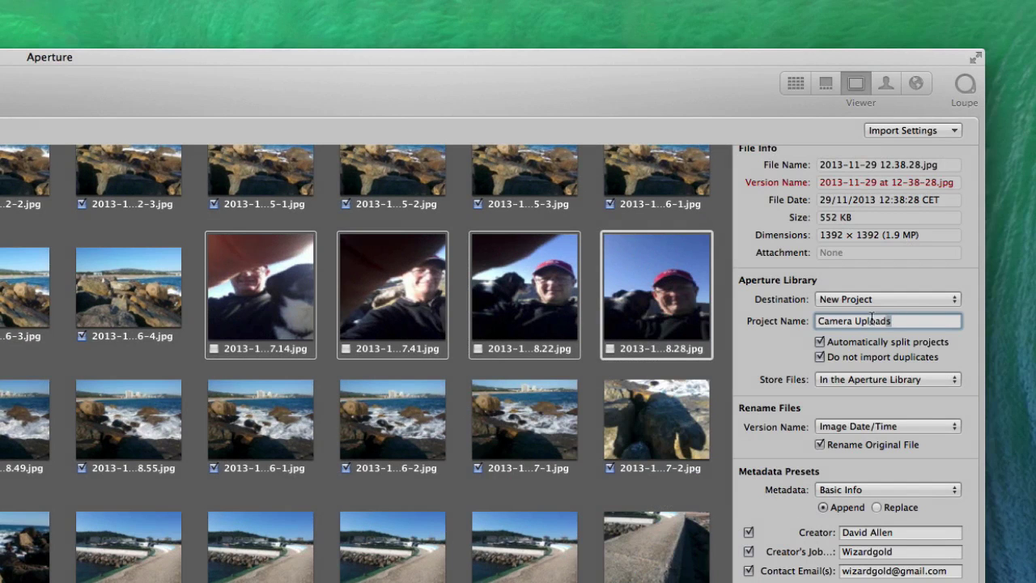
pyautogui.moveTo(894, 319); pyautogui.dragTo(813, 319)
pyautogui.press('super+c')
pyautogui.press('super+v')
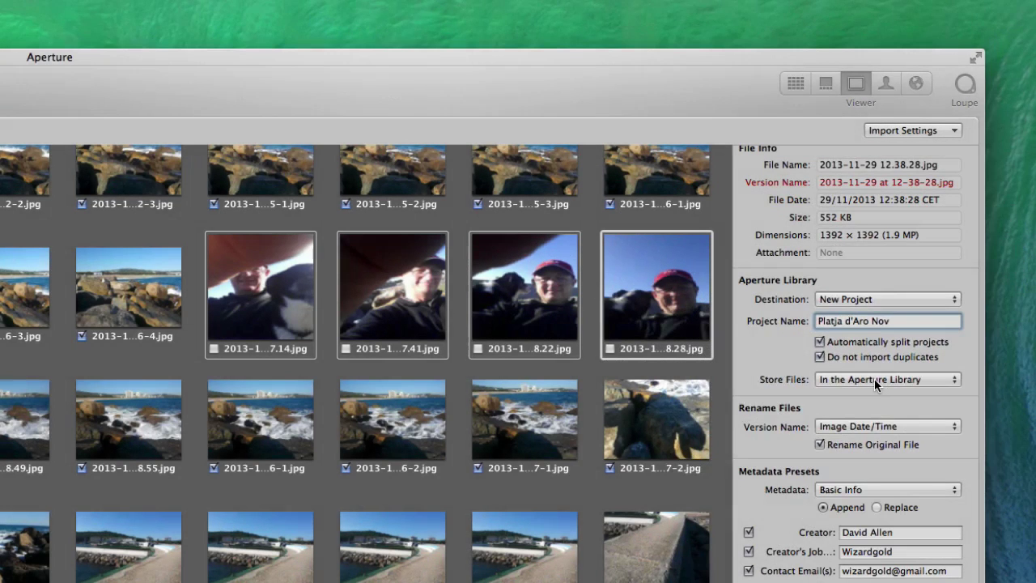
pyautogui.click(875, 379)
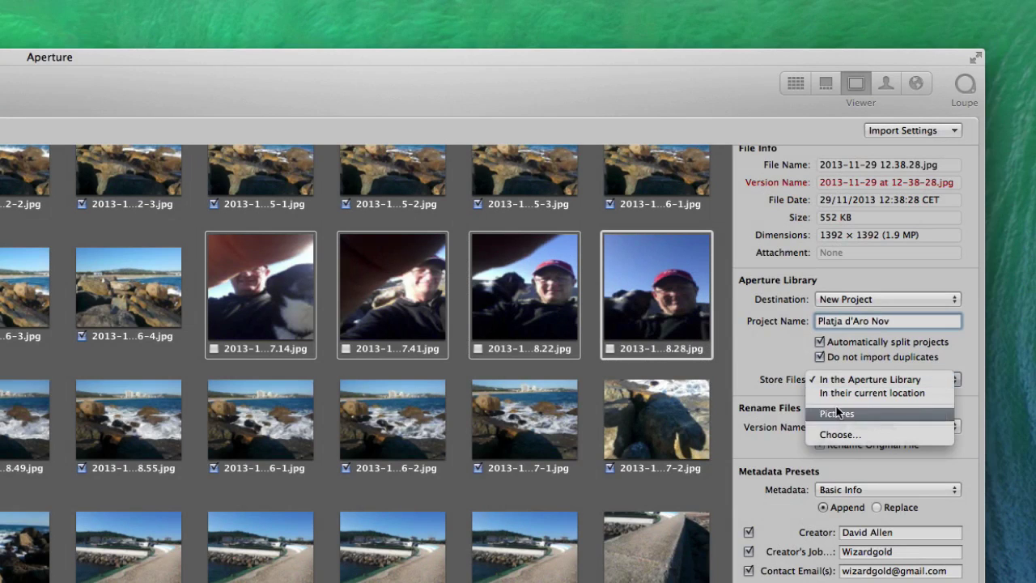
pyautogui.click(765, 368)
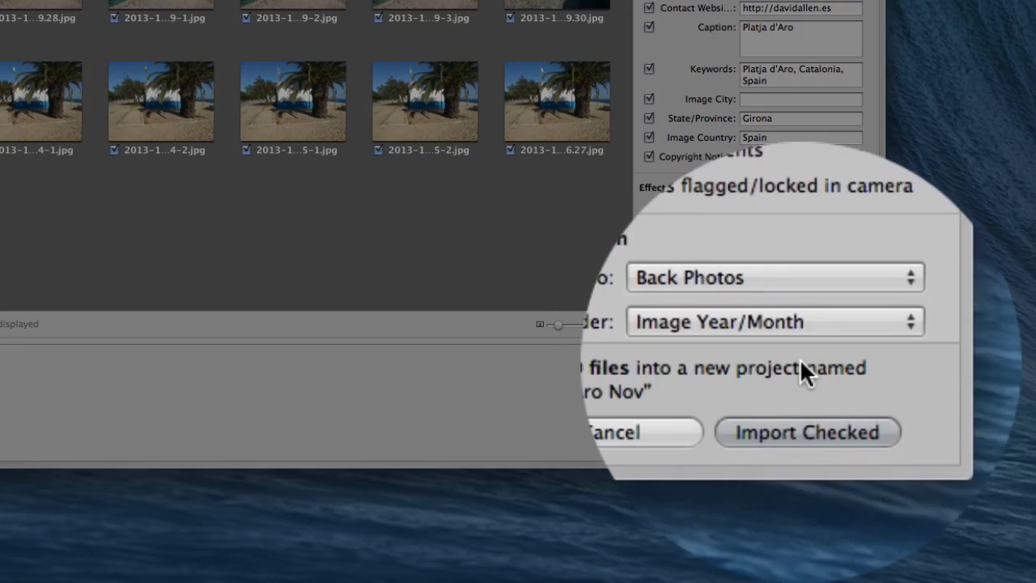
# - Import the checked photos and show the imported photo's Info metadata
pyautogui.click(796, 358)
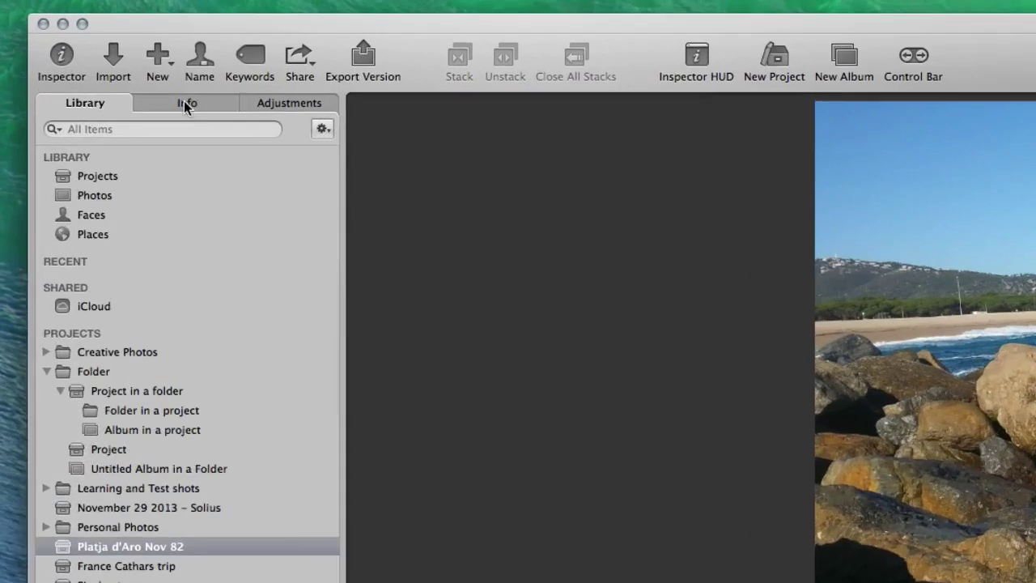
pyautogui.click(76, 48)
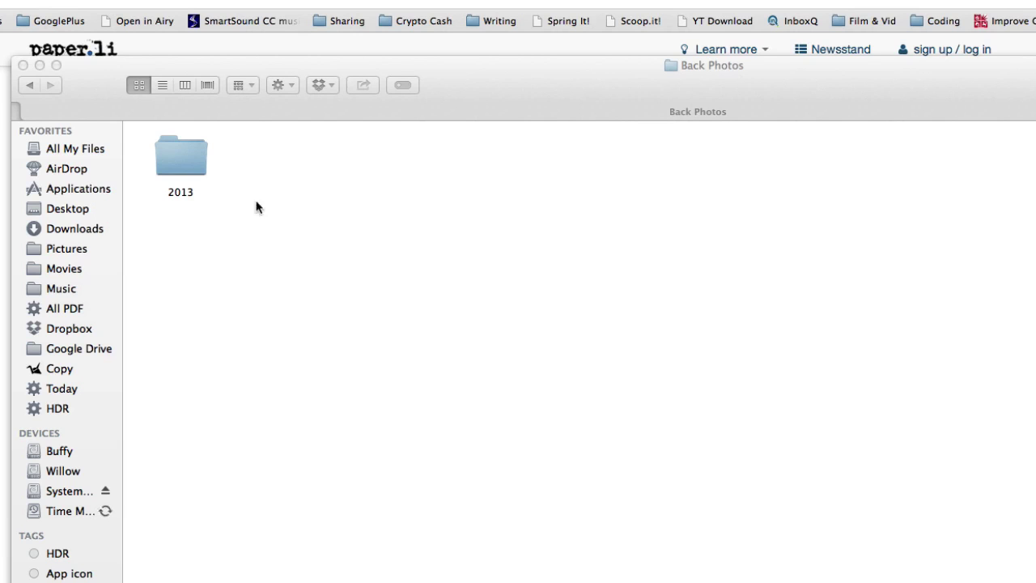
# - Open the 2013 and then 11 backup folders and scroll through the date-named beach photos
pyautogui.doubleClick(184, 158)
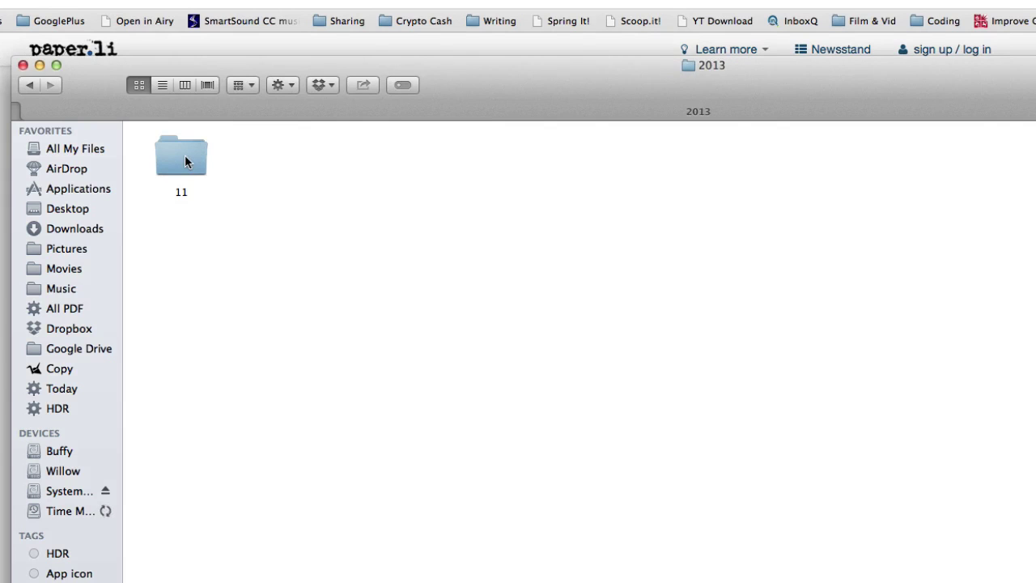
pyautogui.doubleClick(185, 161)
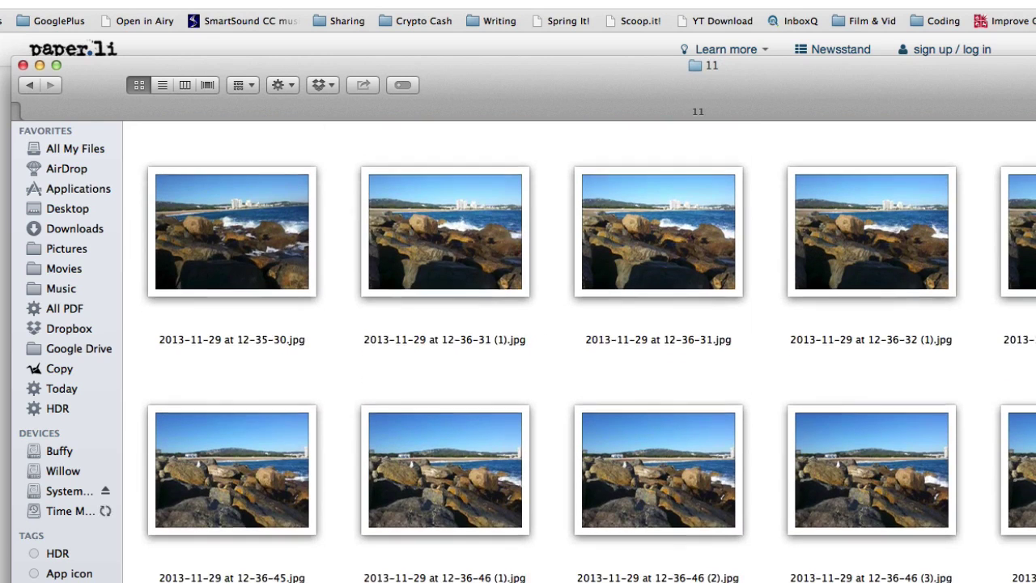
pyautogui.scroll(-2, 579, 377)
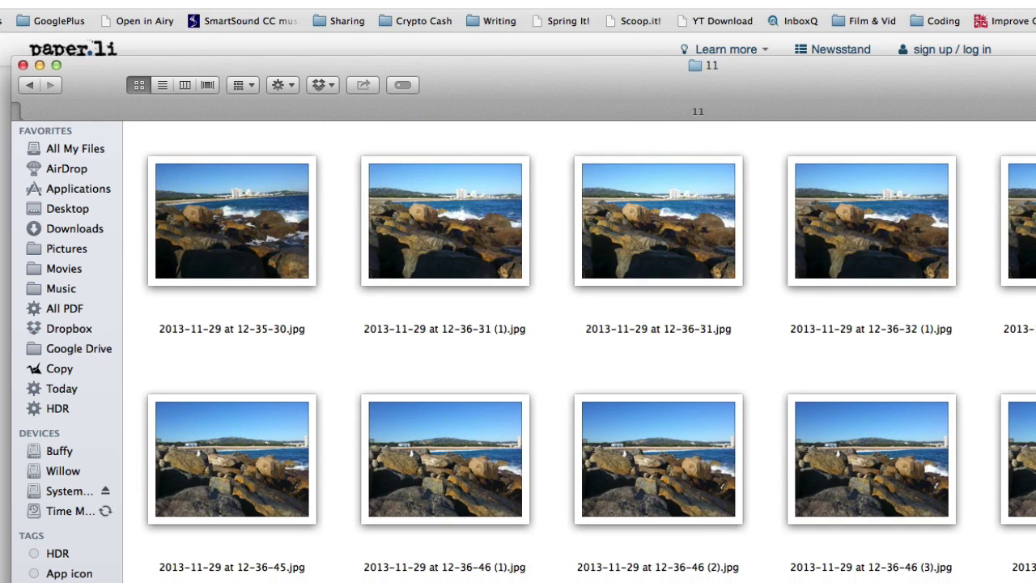